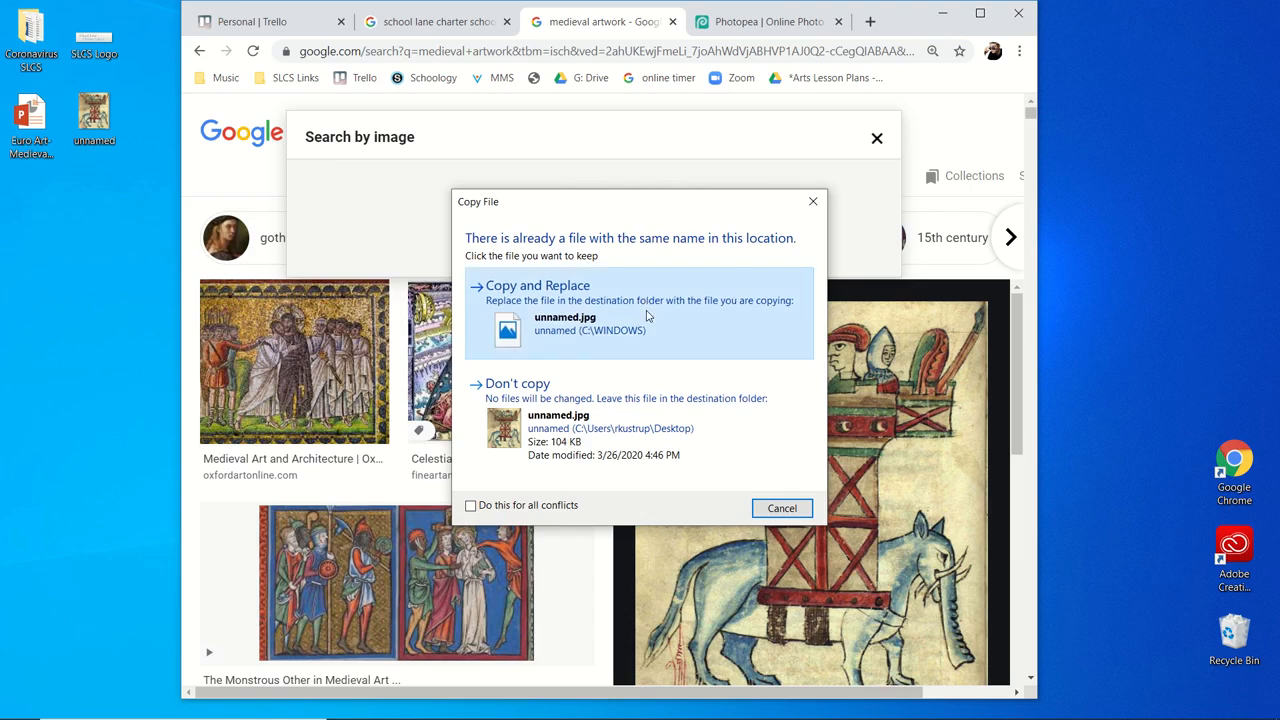
# - Move the unnamed image file beneath the PowerPoint file on the desktop and switch to the Photopea browser tab
pyautogui.moveTo(89, 186); pyautogui.dragTo(40, 190)
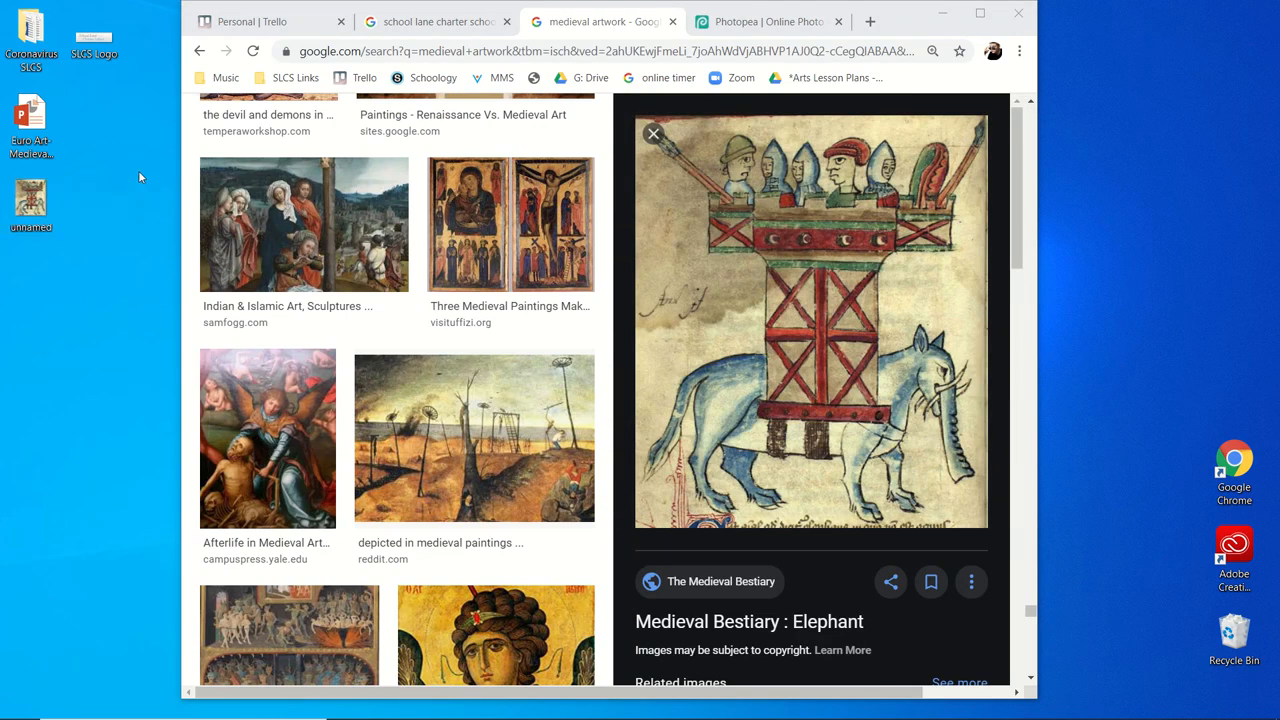
pyautogui.click(760, 21)
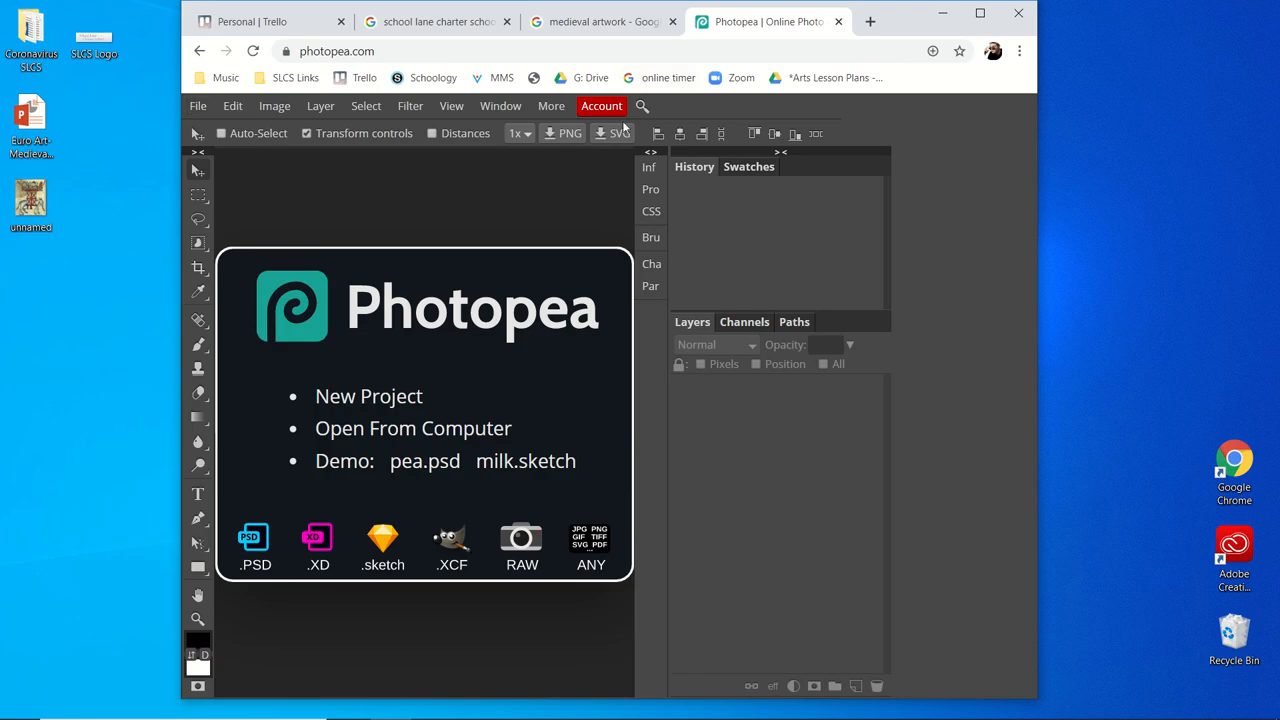
pyautogui.click(198, 105)
pyautogui.moveTo(274, 105)
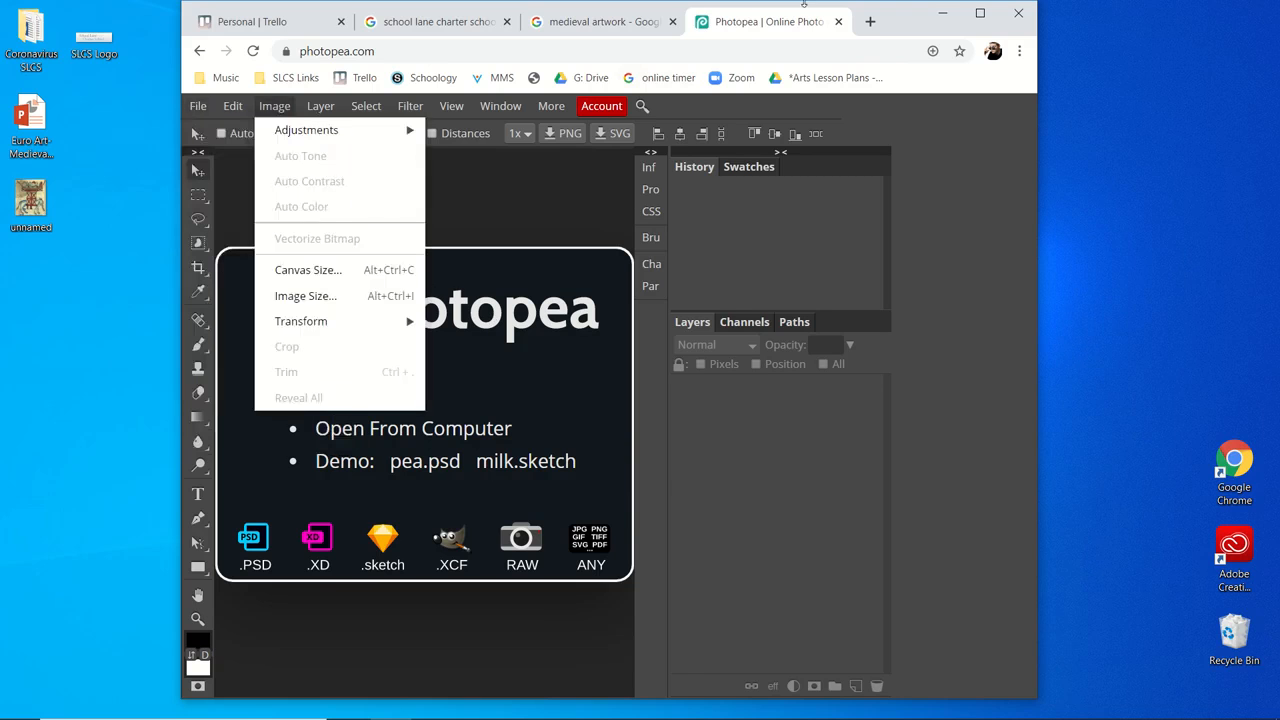
pyautogui.click(377, 46)
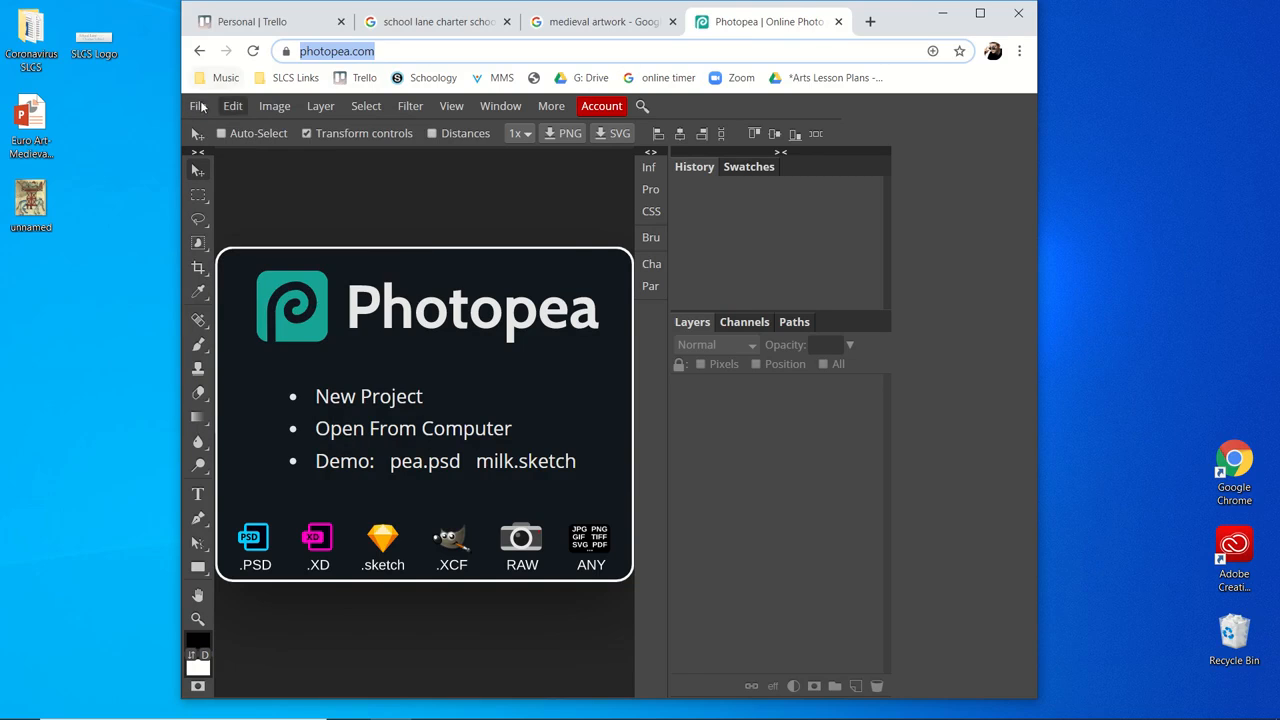
# - Create a new project named Meme 1, 8.5 inches wide by 11 inches high at 300 DPI
pyautogui.click(199, 105)
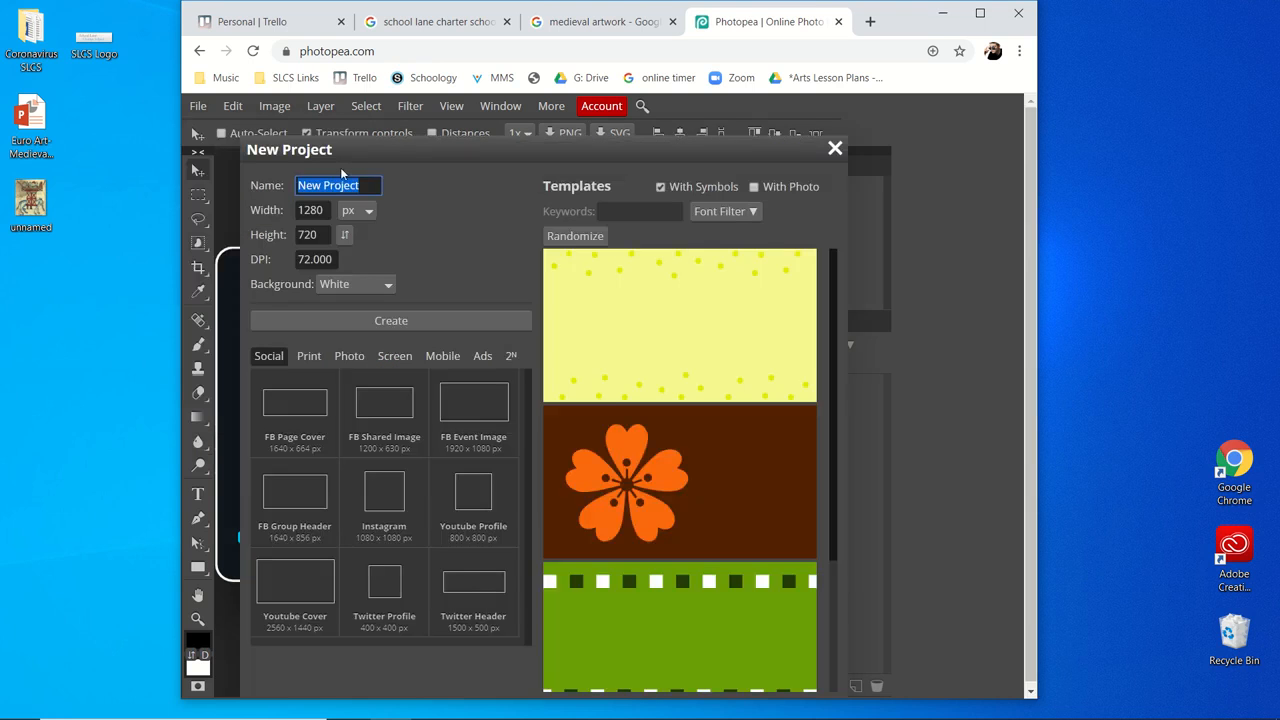
pyautogui.write('Meme 1')
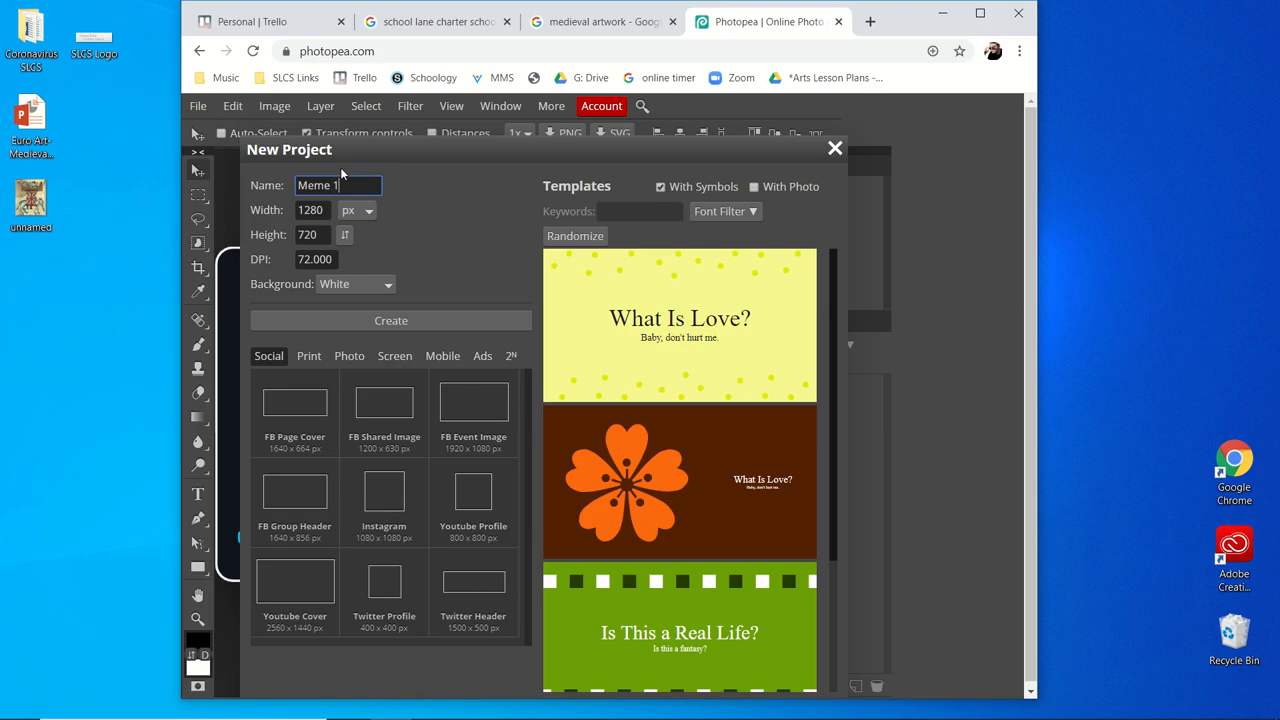
pyautogui.click(352, 212)
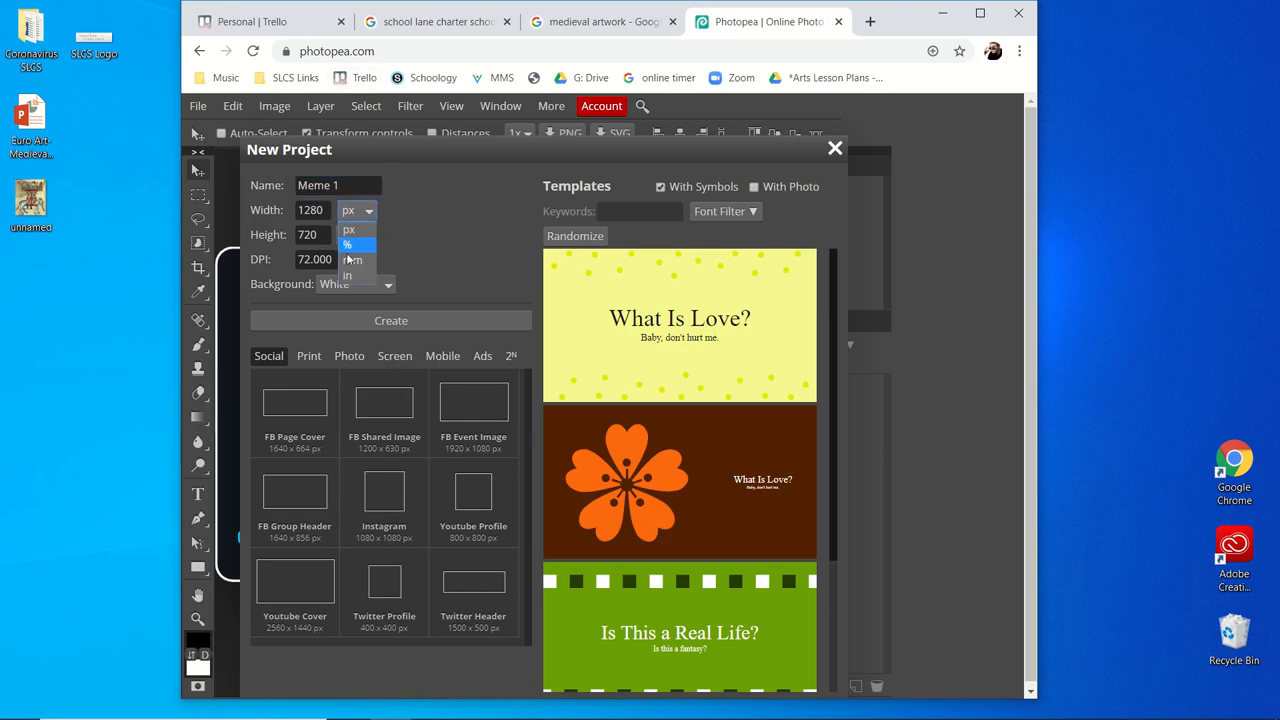
pyautogui.click(350, 275)
pyautogui.doubleClick(320, 212)
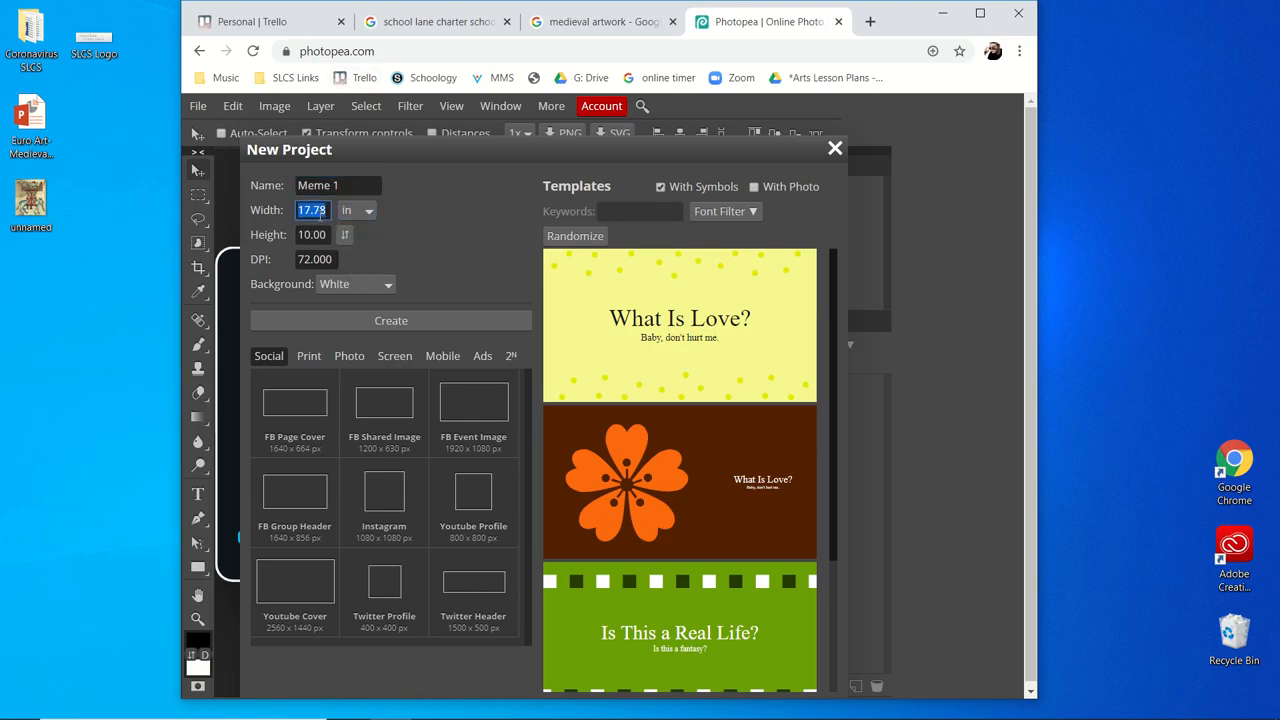
pyautogui.write('8.5')
pyautogui.press('Tab')
pyautogui.write('11')
pyautogui.press('Tab')
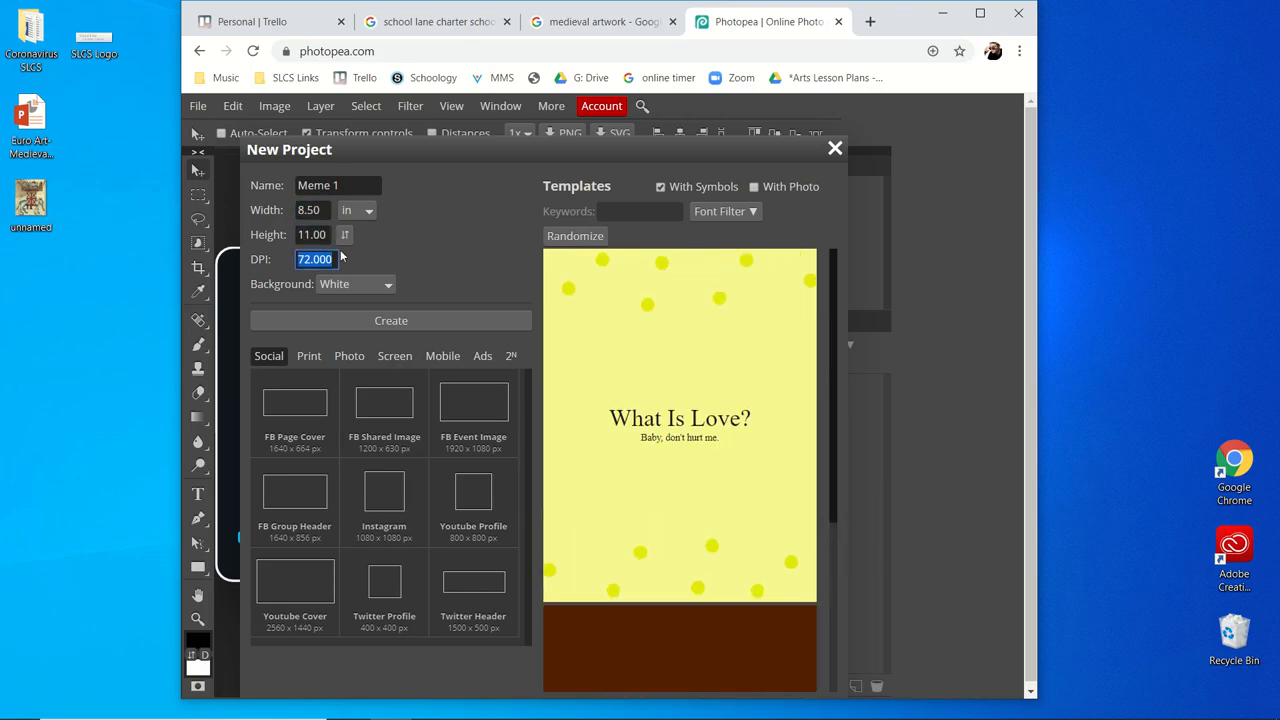
pyautogui.write('300')
pyautogui.click(470, 318)
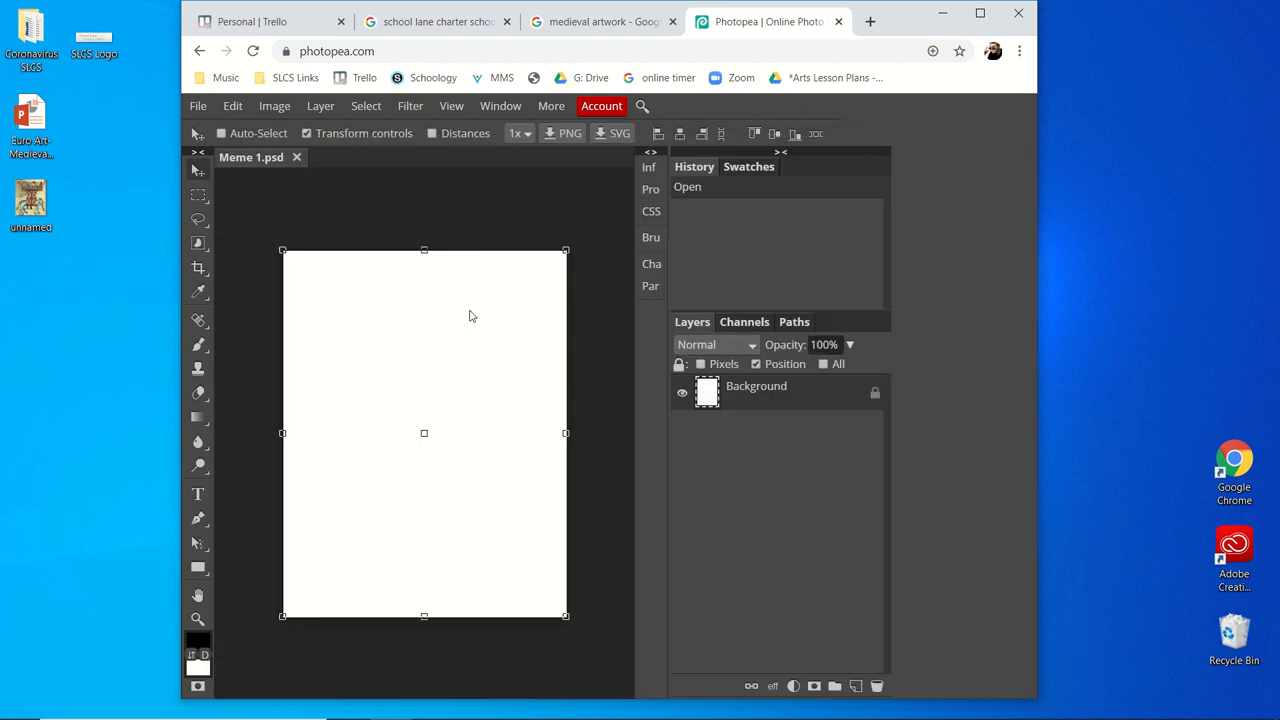
# - Place the unnamed picture from the desktop into the project, scale it to about 651%, and shift it sideways to fill the page
pyautogui.click(22, 204)
pyautogui.moveTo(57, 209); pyautogui.dragTo(440, 390)
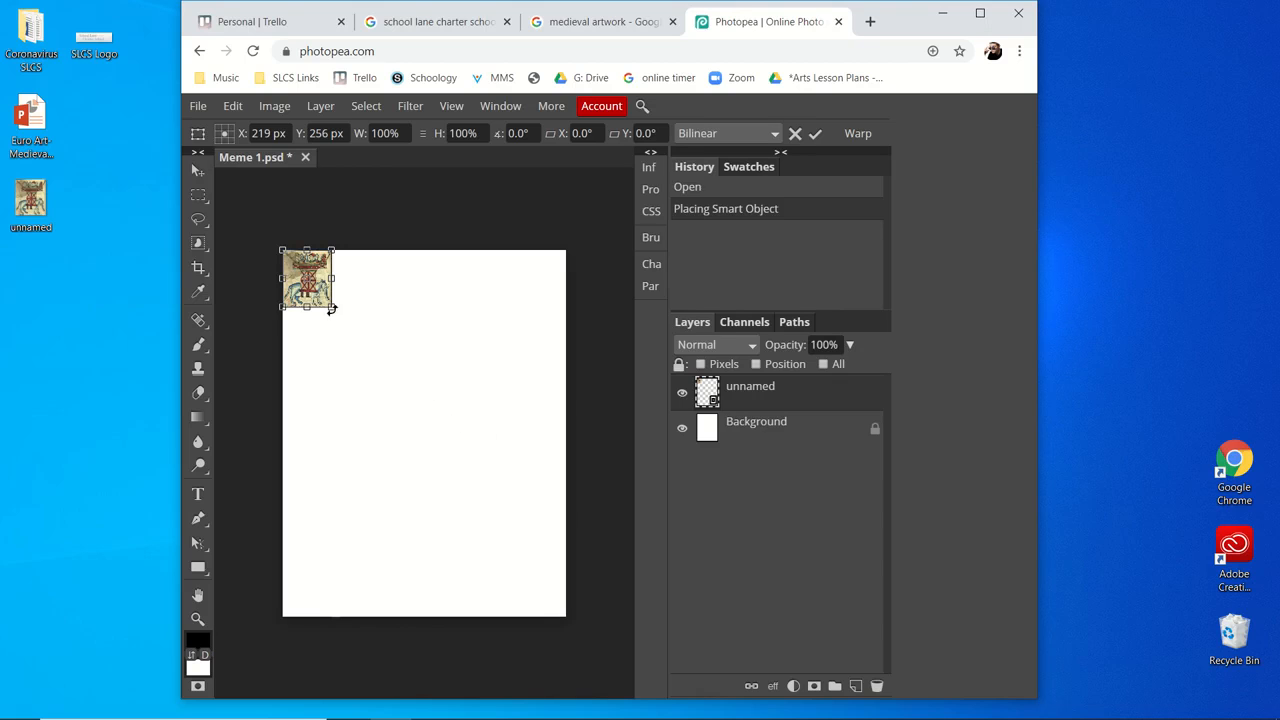
pyautogui.moveTo(334, 309); pyautogui.dragTo(598, 618)
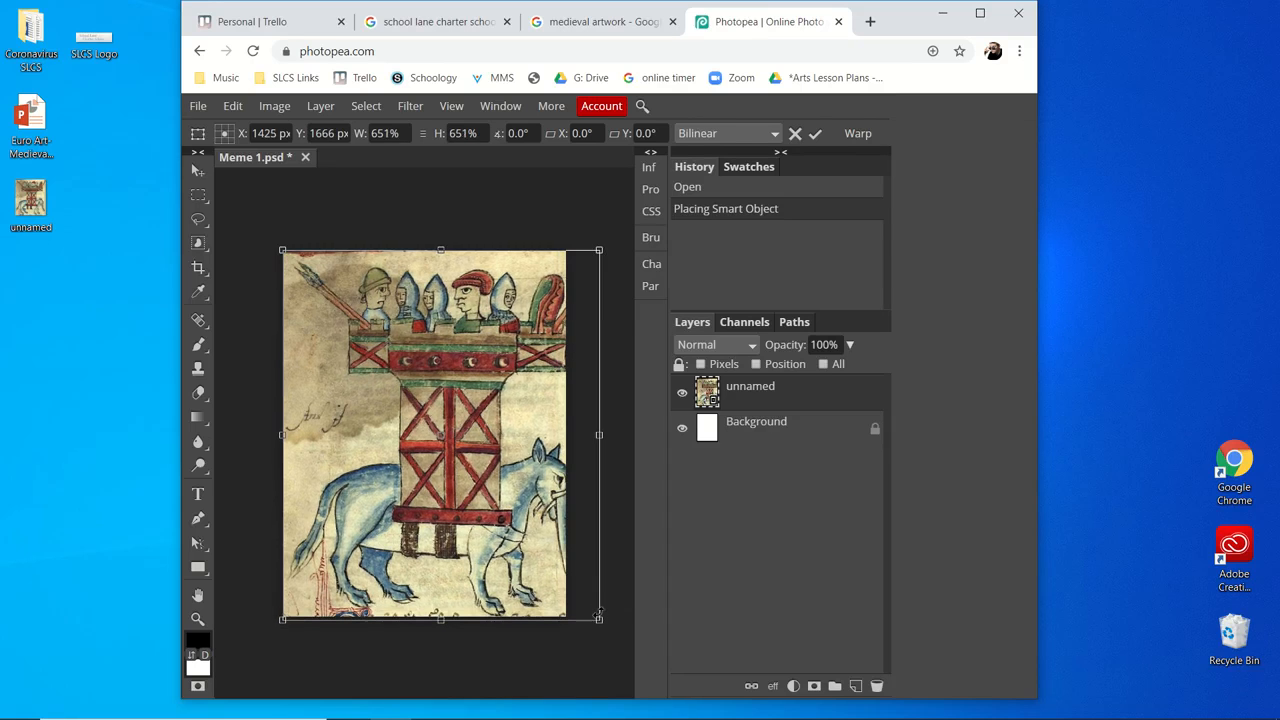
pyautogui.moveTo(476, 448); pyautogui.dragTo(447, 448)
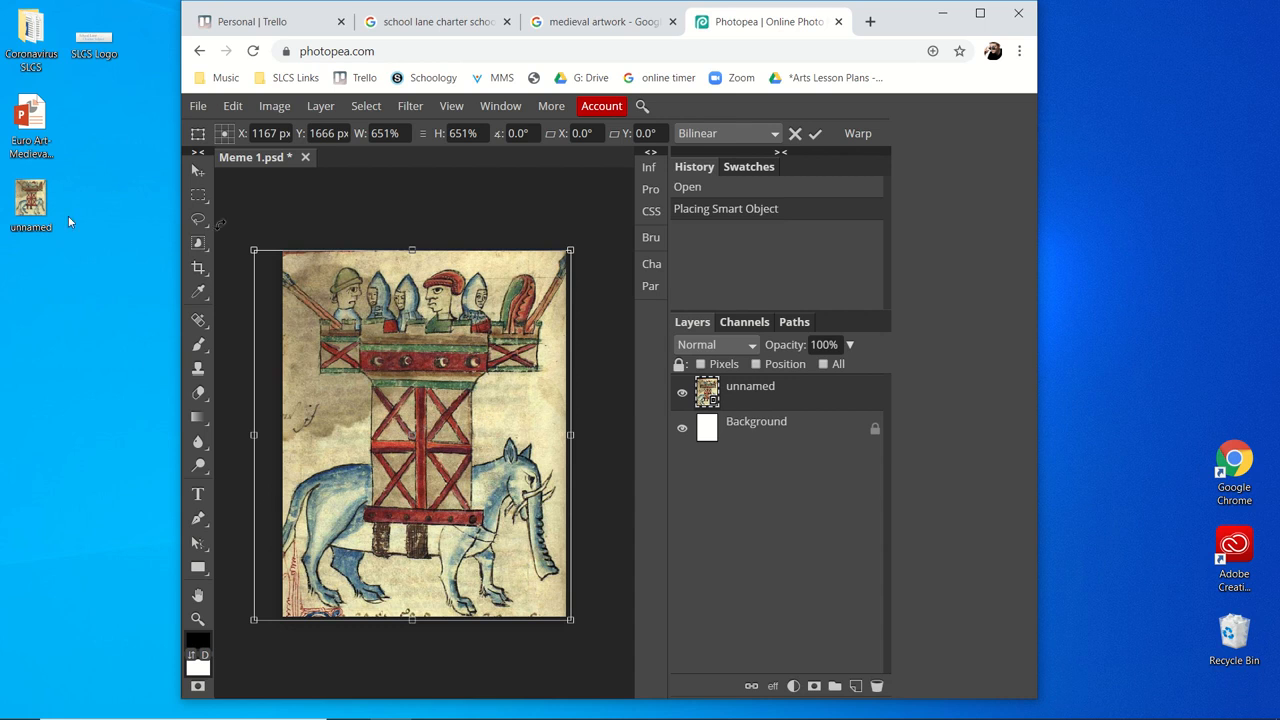
pyautogui.click(760, 425)
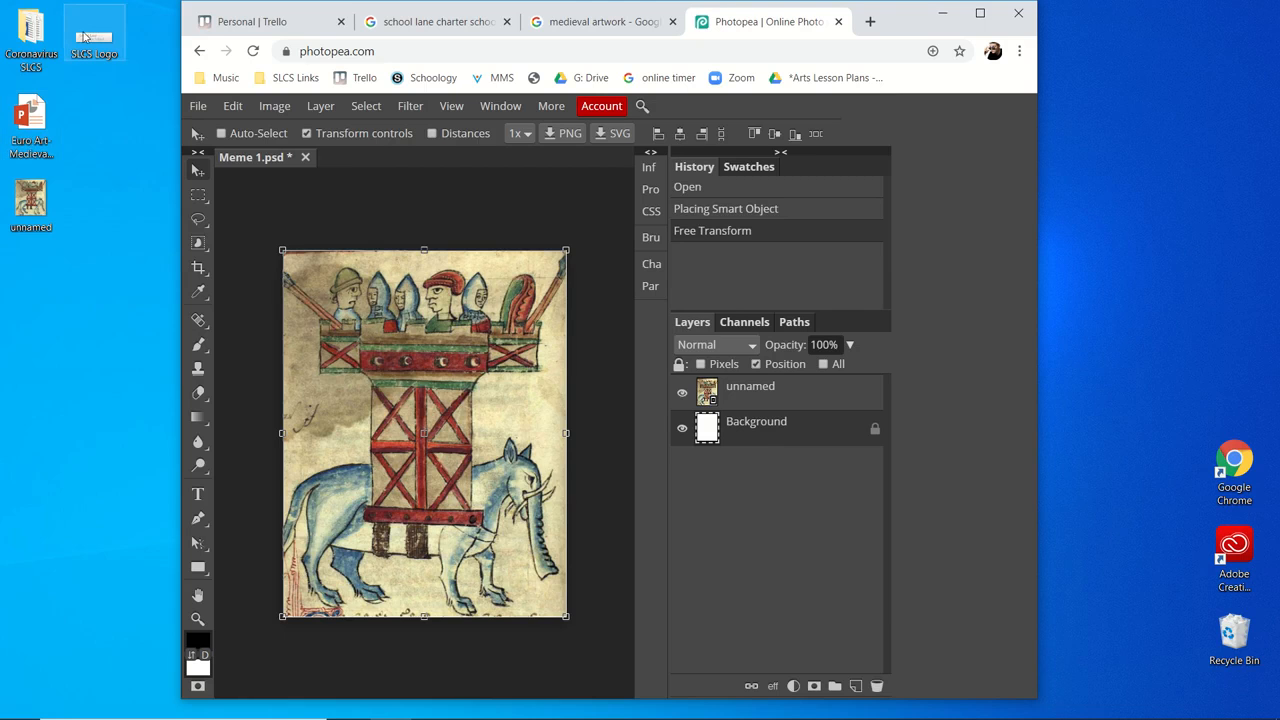
# - Place the SLCS Logo from the desktop above the unnamed layer and fit it into the page's lower-right corner at about 96% scale
pyautogui.moveTo(84, 38); pyautogui.dragTo(491, 580)
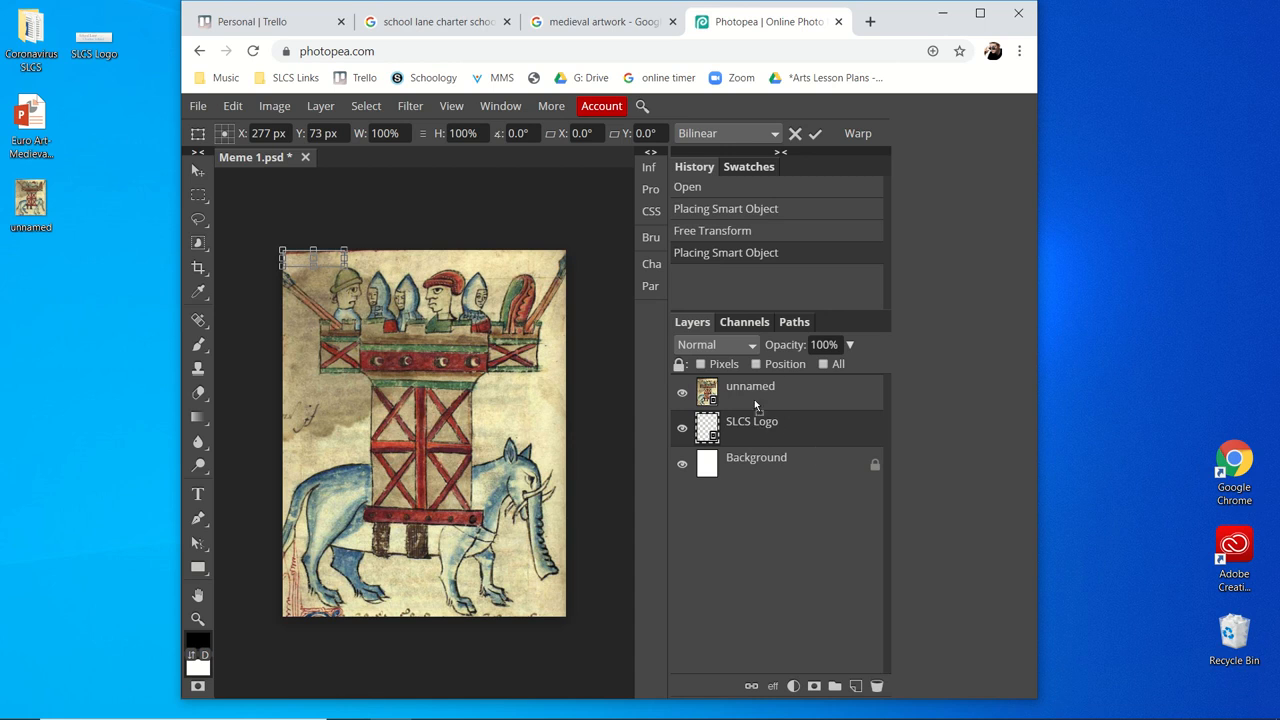
pyautogui.moveTo(754, 399); pyautogui.dragTo(754, 393)
pyautogui.moveTo(330, 261); pyautogui.dragTo(513, 588)
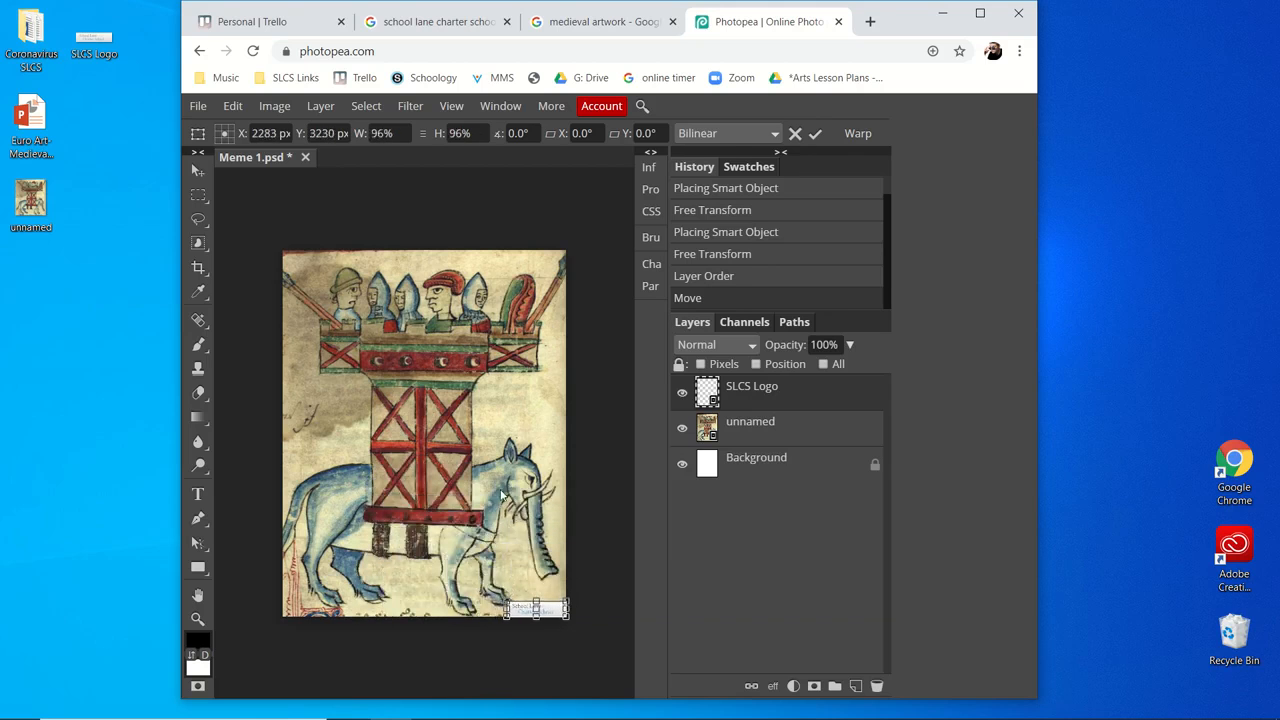
pyautogui.click(742, 395)
pyautogui.click(750, 424)
pyautogui.click(749, 395)
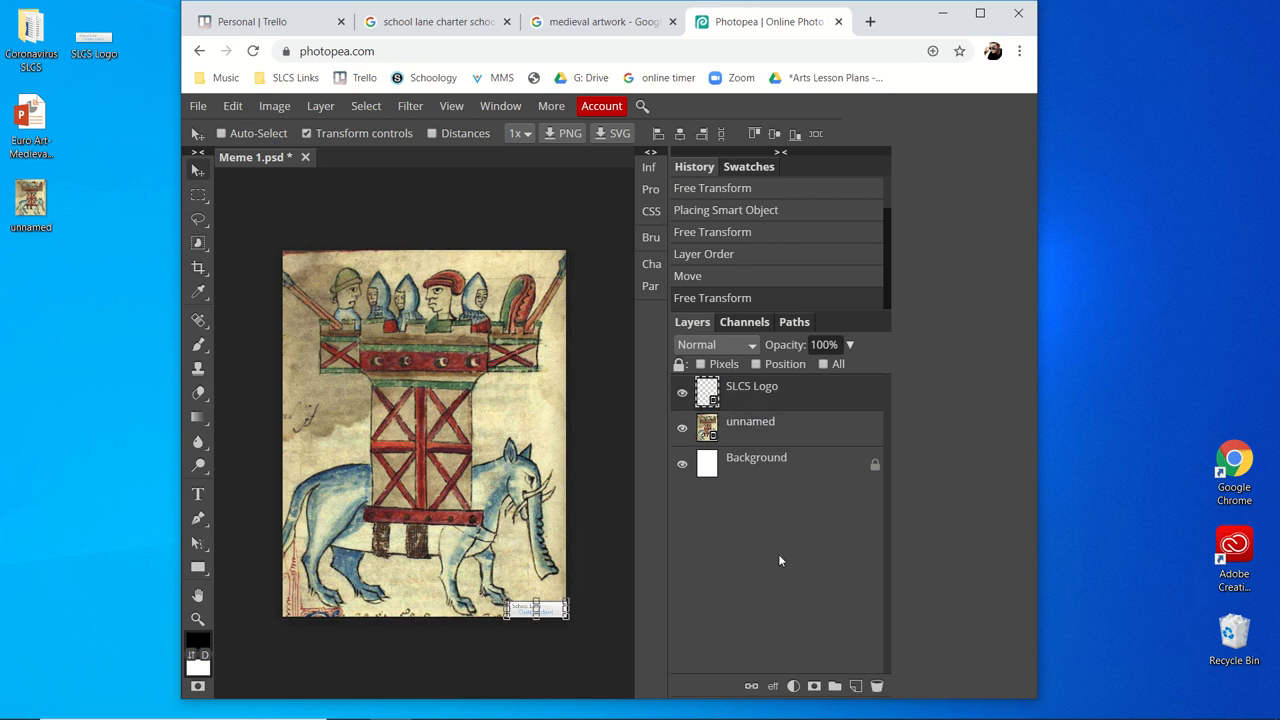
# - Add a new layer and try a text layer reading "sdgdsf" over the tower, with the browser window maximized
pyautogui.click(198, 495)
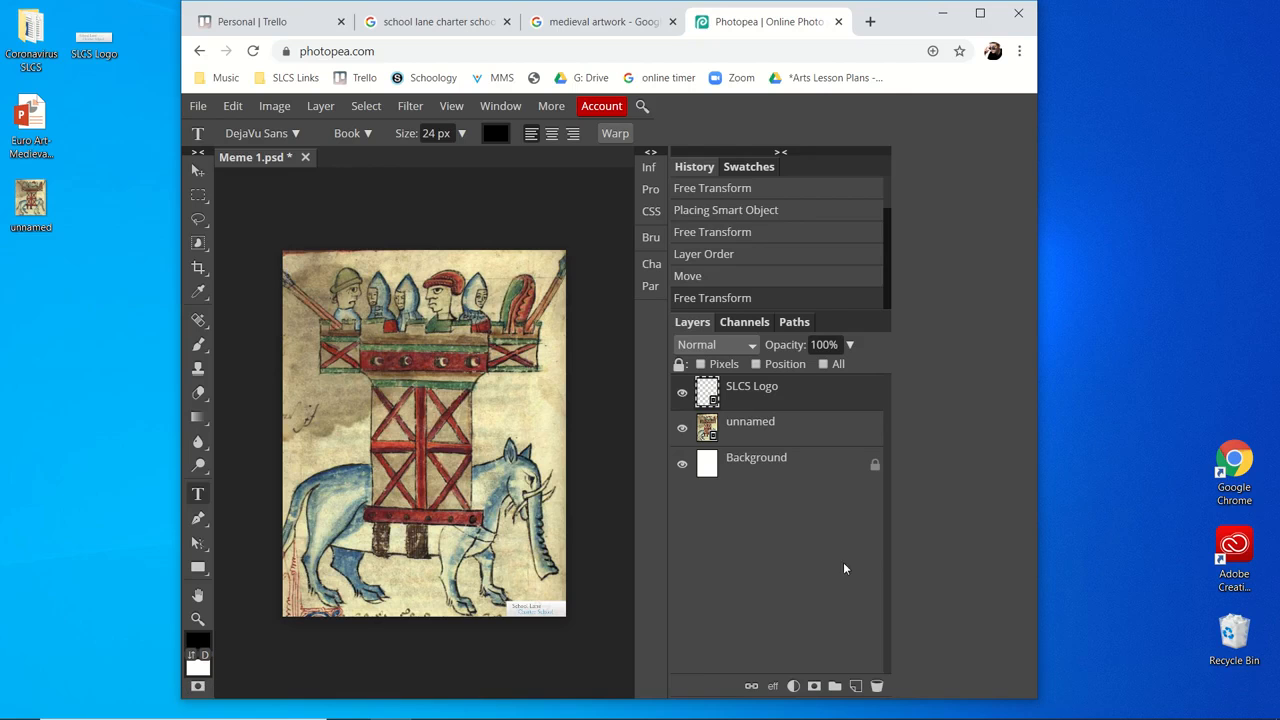
pyautogui.click(855, 686)
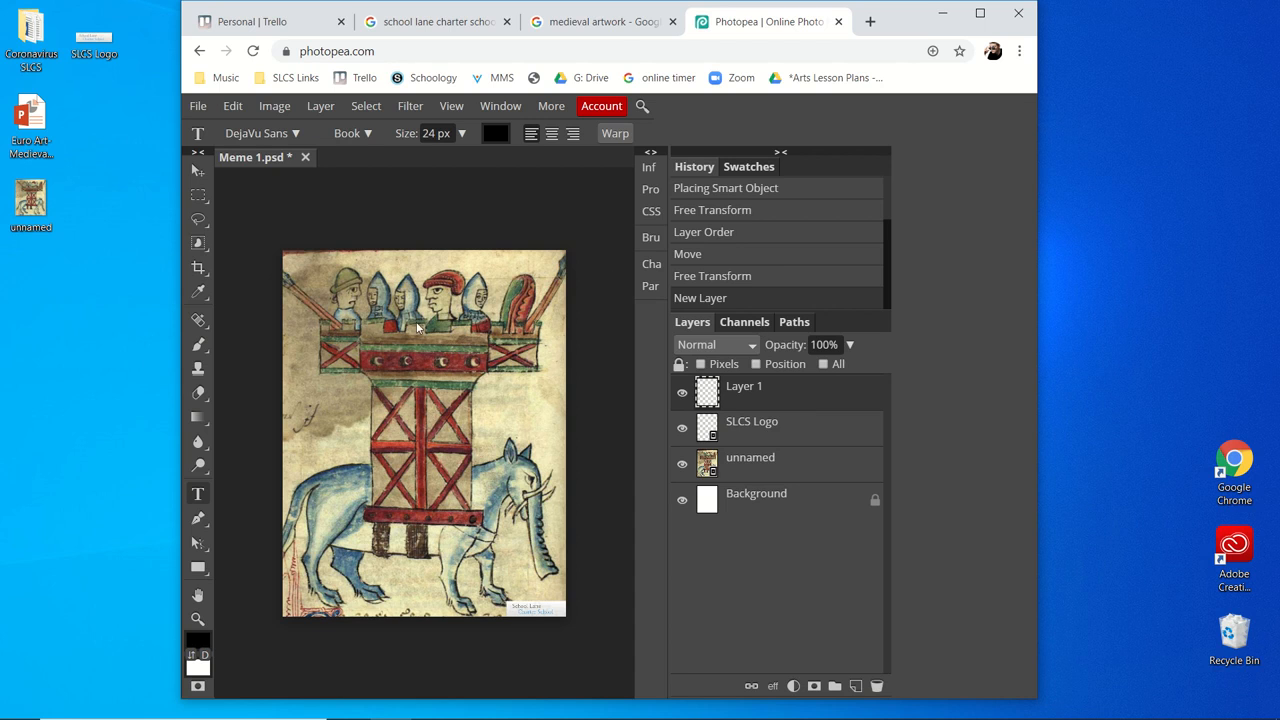
pyautogui.press('s')
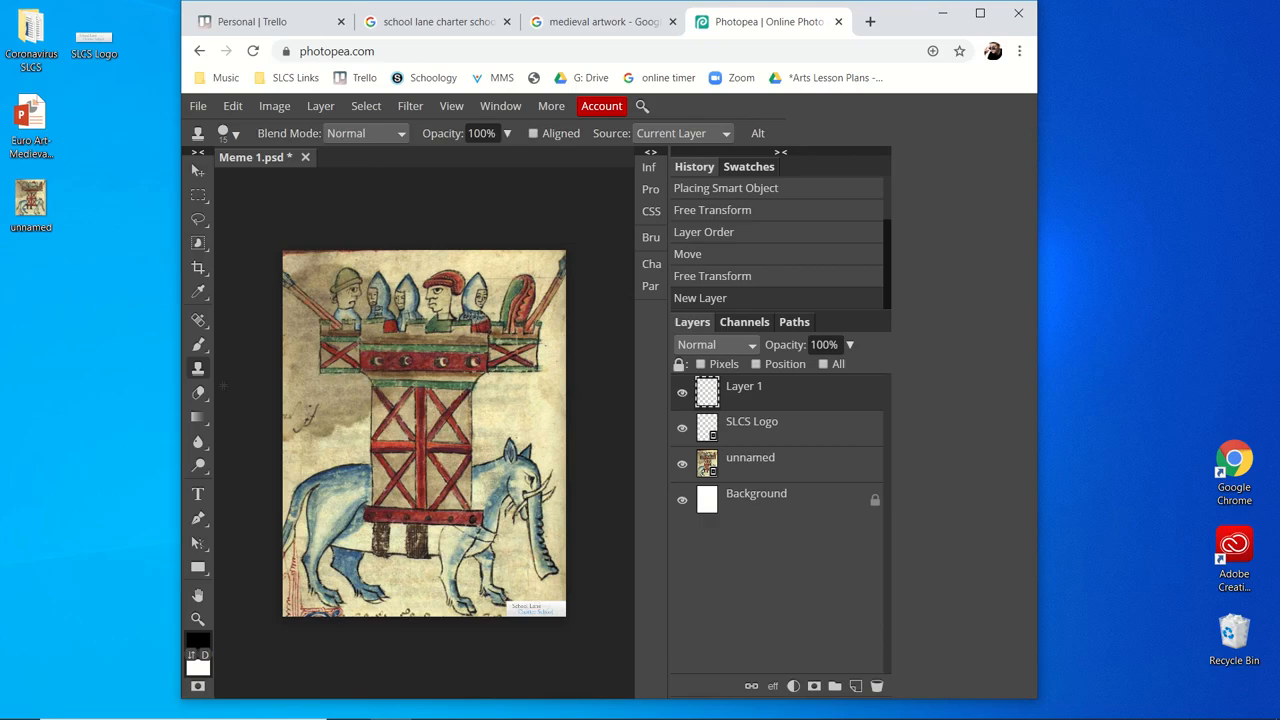
pyautogui.click(198, 494)
pyautogui.click(458, 432)
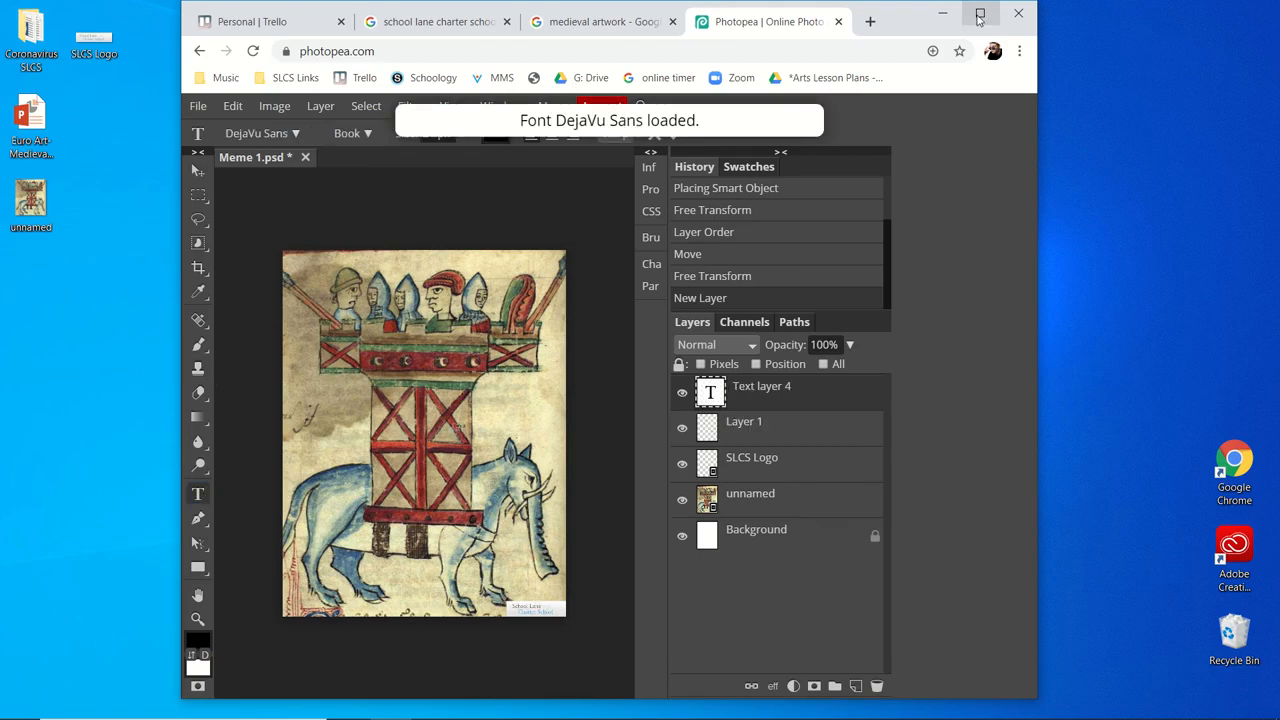
pyautogui.click(980, 13)
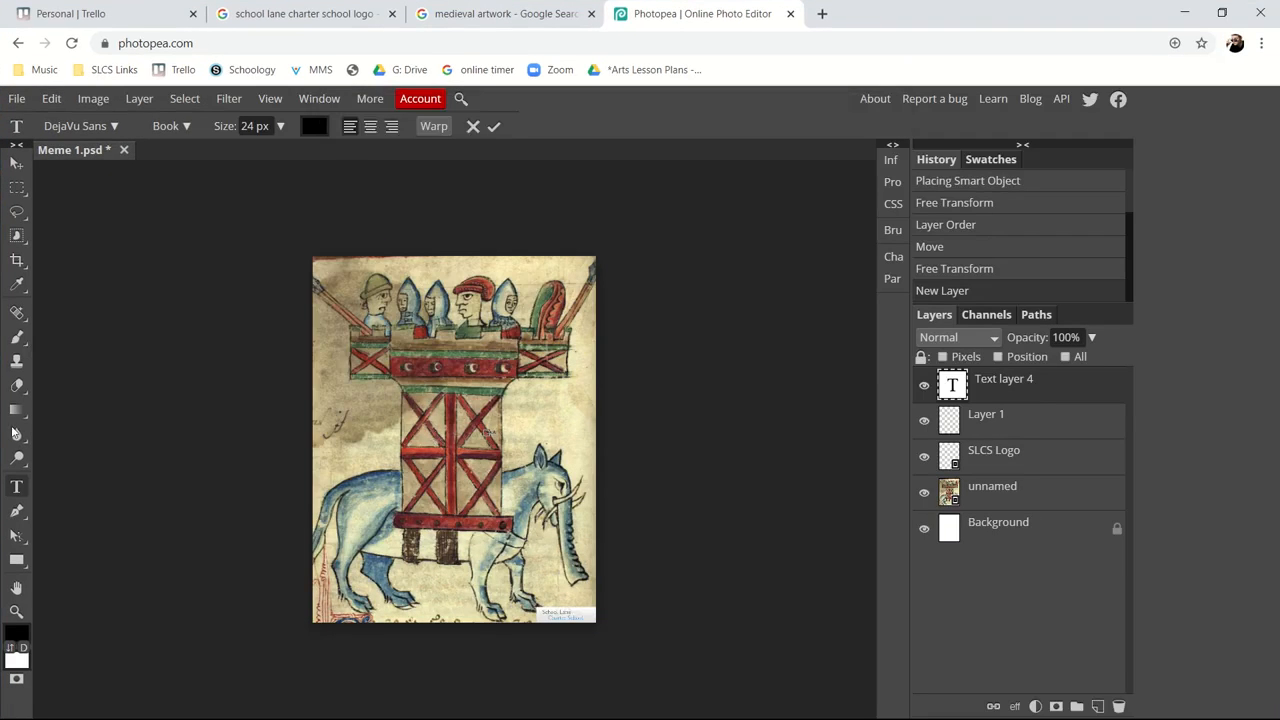
pyautogui.click(17, 488)
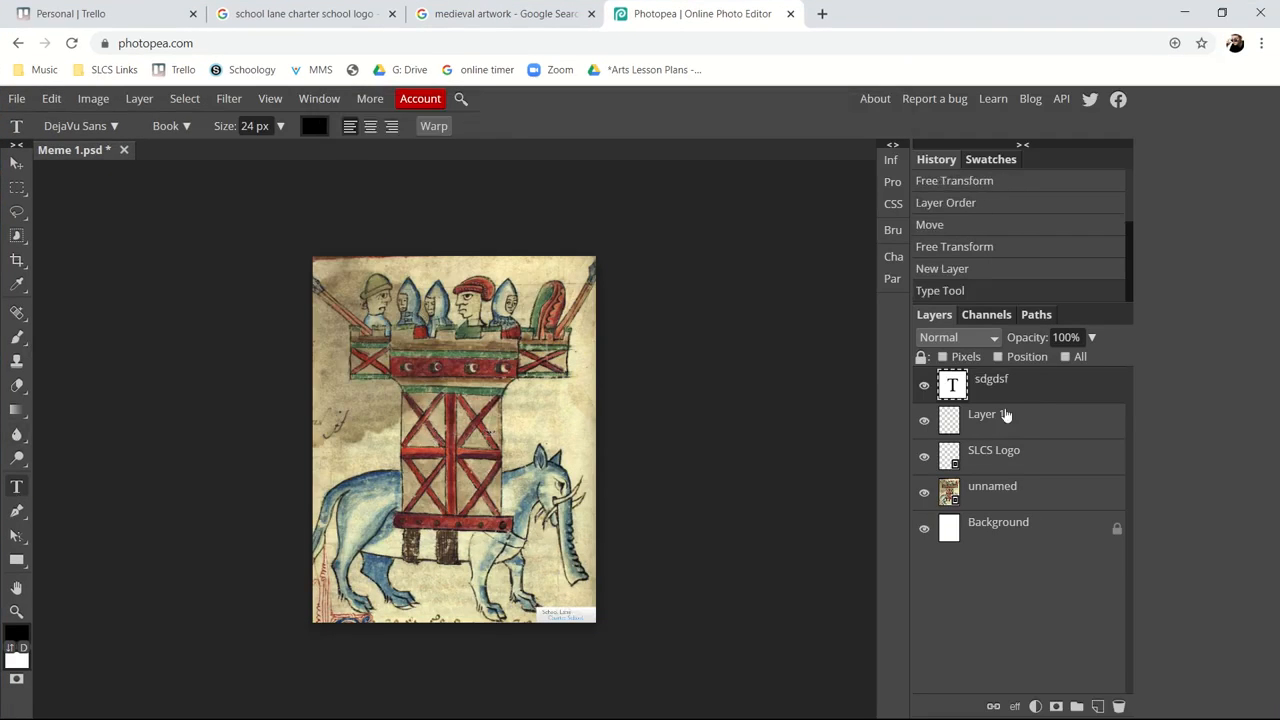
# - Hide Layer 1, SLCS Logo and unnamed, keep the Background shown, and enlarge the view to inspect the small test text
pyautogui.moveTo(924, 420); pyautogui.dragTo(919, 533)
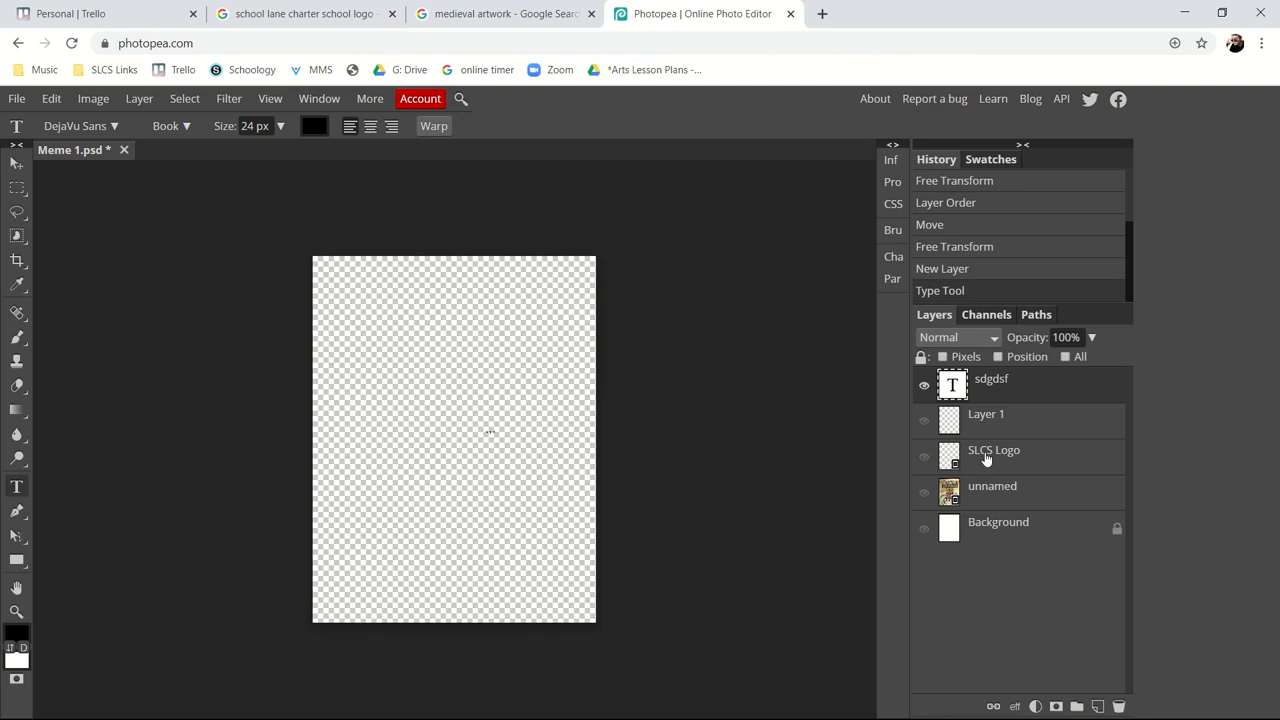
pyautogui.click(923, 528)
pyautogui.click(491, 437)
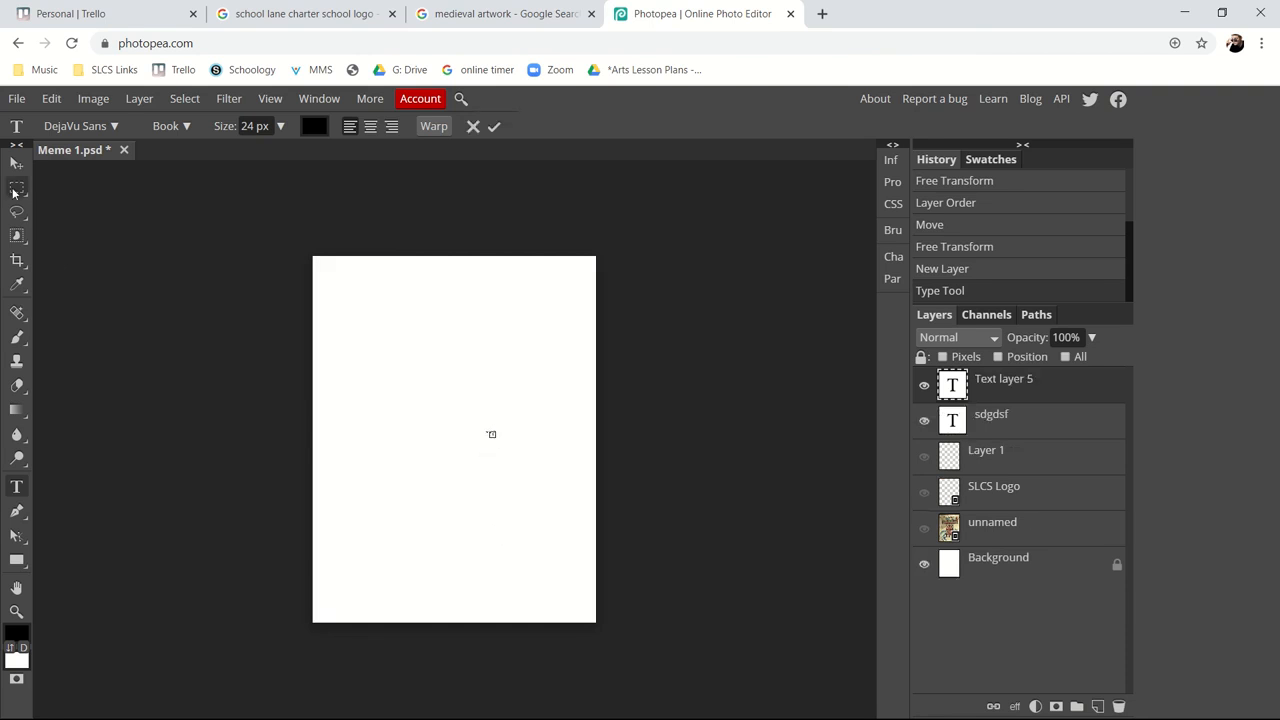
pyautogui.click(17, 164)
pyautogui.hotkey('ctrl', '+')
pyautogui.hotkey('ctrl', '+')
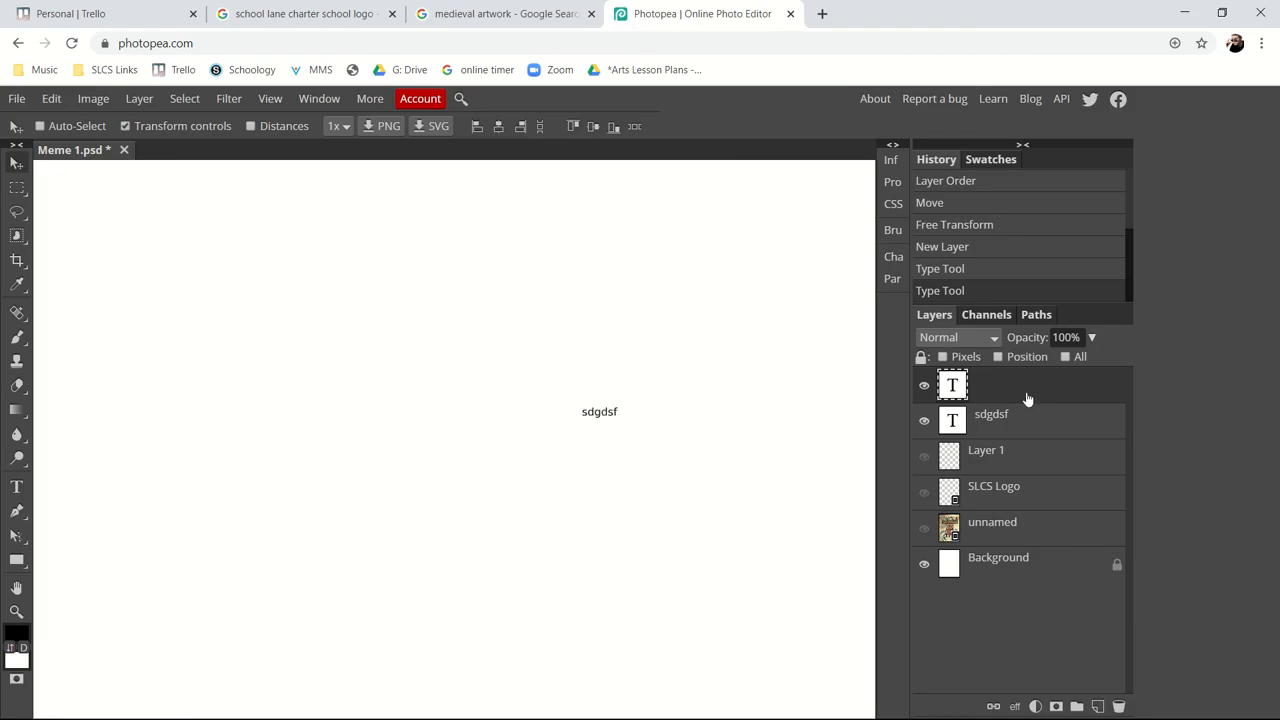
# - Delete the "sdgdsf" text layer and the empty text layer
pyautogui.click(1010, 424)
pyautogui.press('Delete')
pyautogui.click(997, 387)
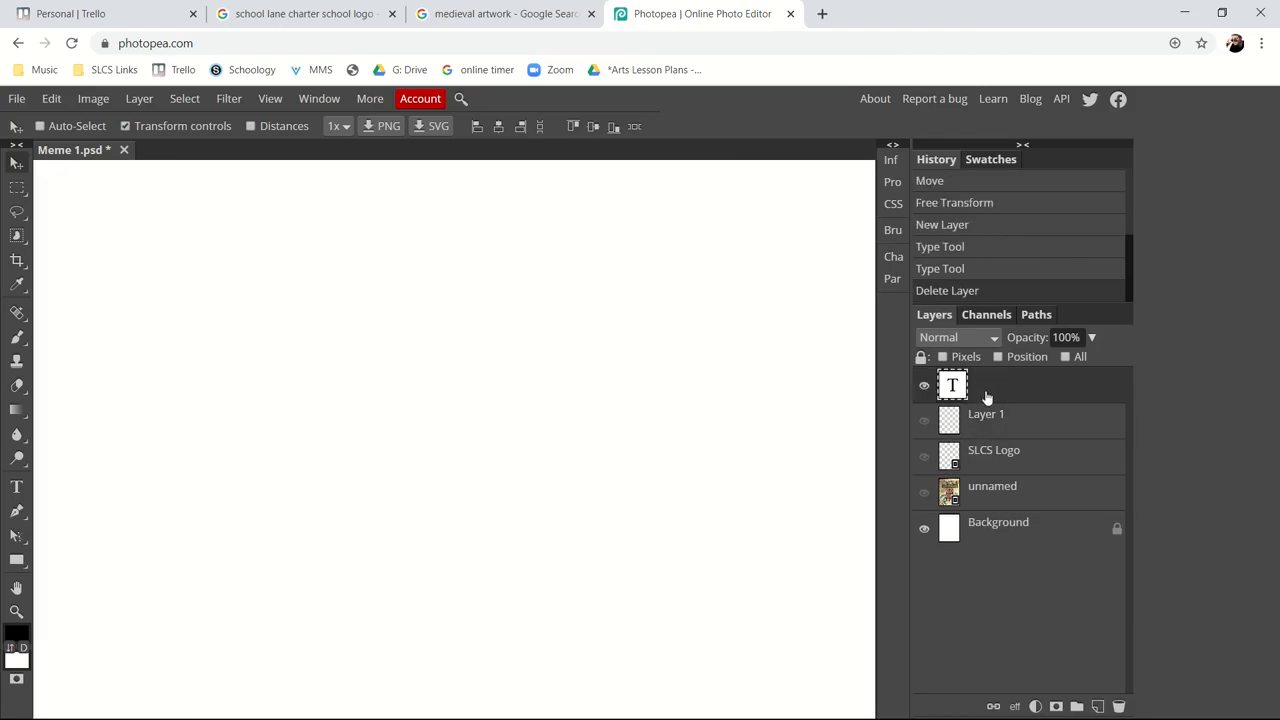
pyautogui.press('Delete')
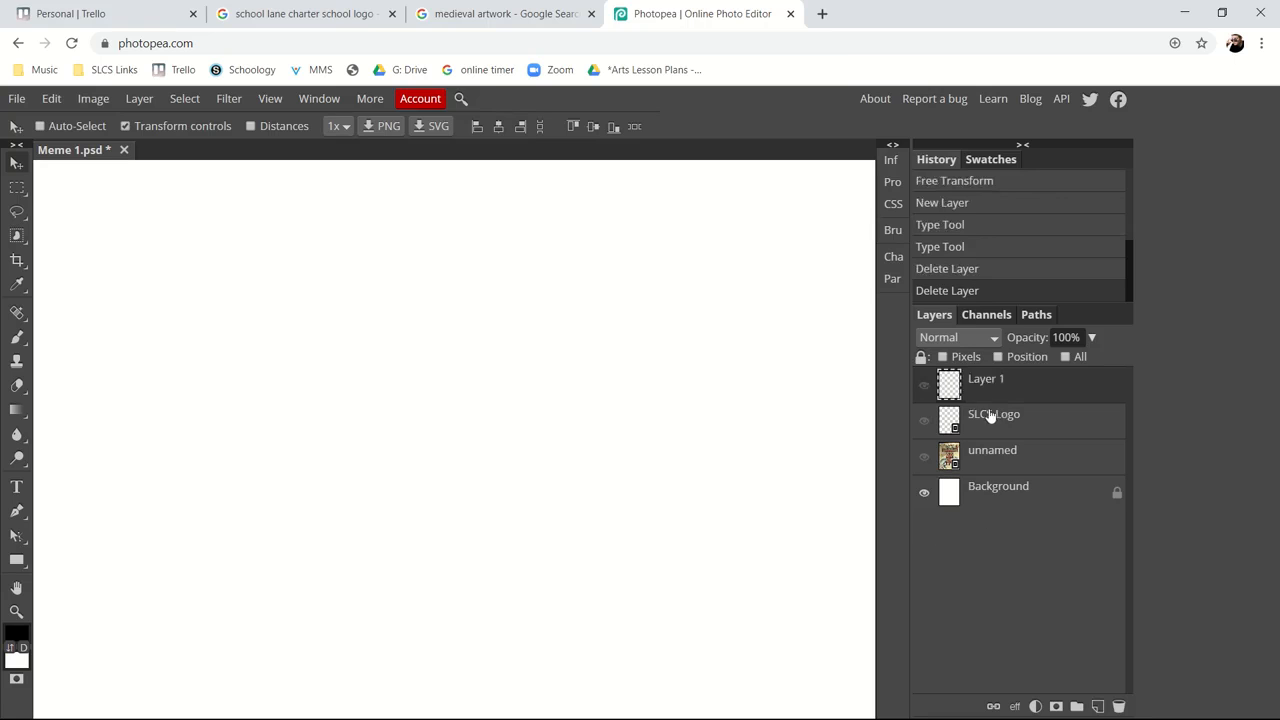
# - Add a new layer and write the two-line caption "This is what an elephant looks like / without using a reference image"
pyautogui.click(1097, 706)
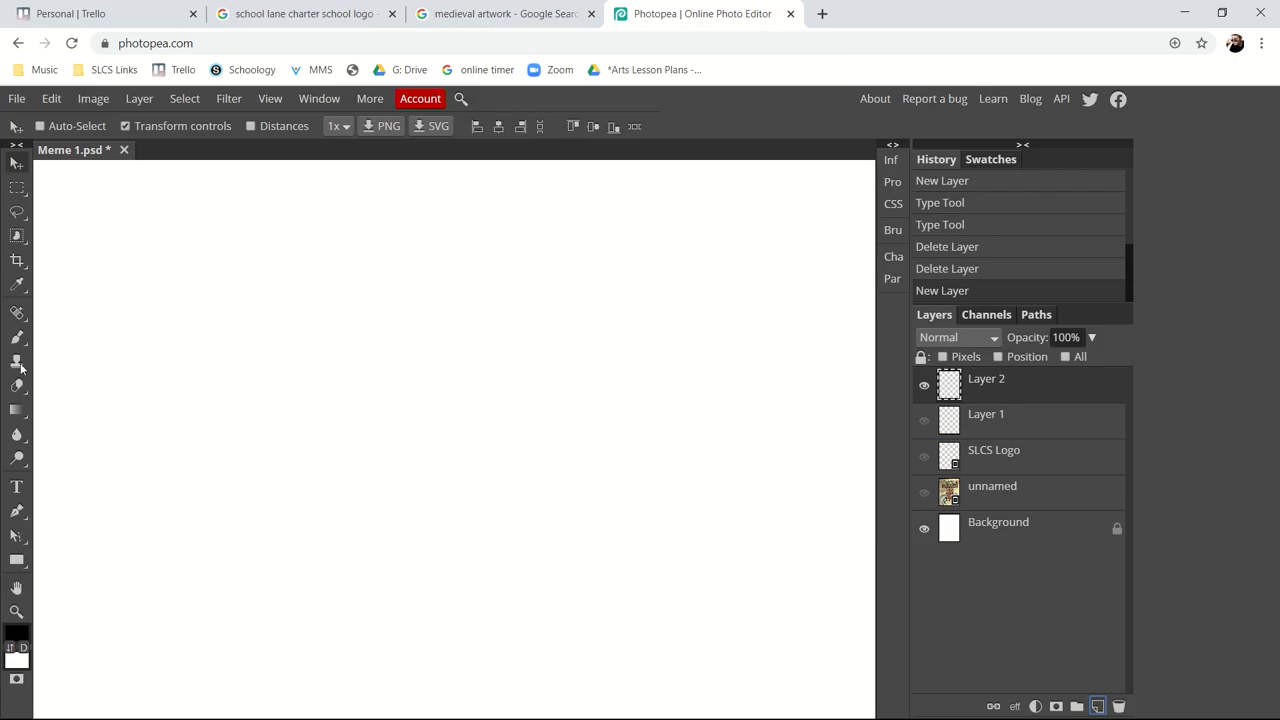
pyautogui.click(16, 487)
pyautogui.click(228, 342)
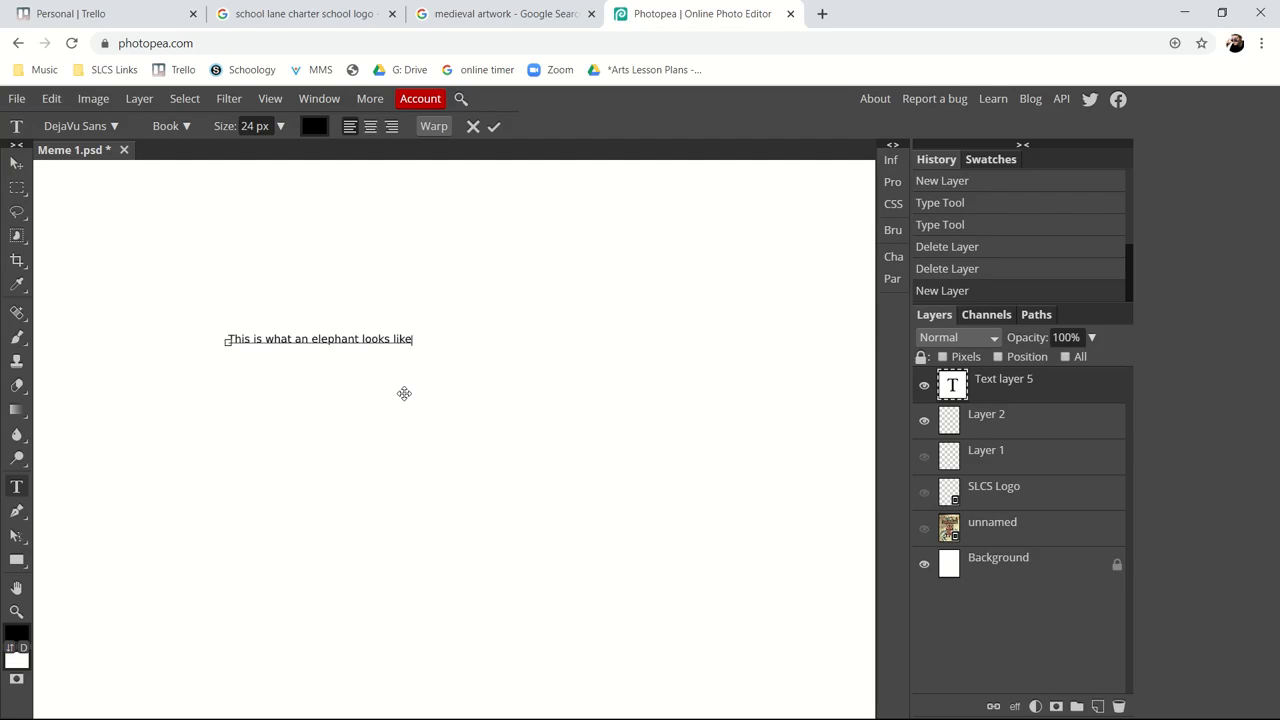
pyautogui.press('BackSpace')
pyautogui.write('without using a reference image')
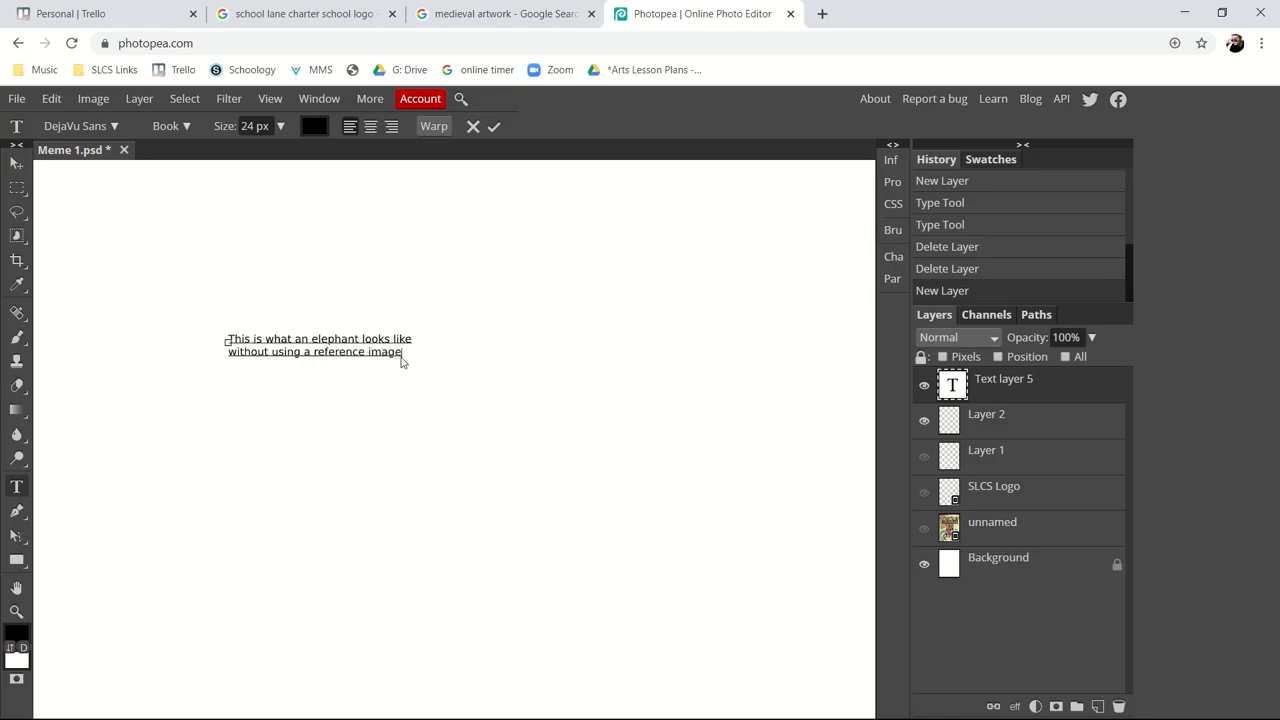
# - Set the font size of the whole two-line caption to 114 px
pyautogui.moveTo(401, 362); pyautogui.dragTo(206, 331)
pyautogui.click(281, 127)
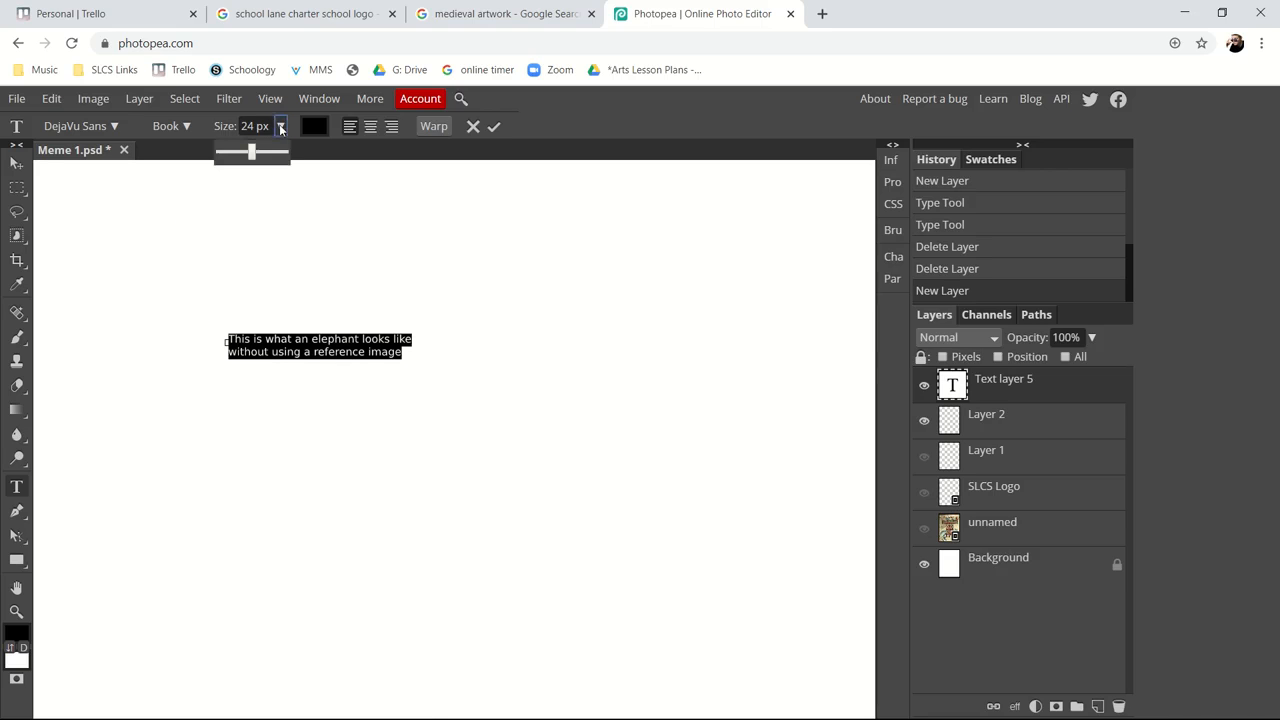
pyautogui.moveTo(261, 152); pyautogui.dragTo(281, 153)
# - Show Layer 1, SLCS Logo and unnamed again, and delete the empty Layer 2 and Layer 1
pyautogui.click(925, 460)
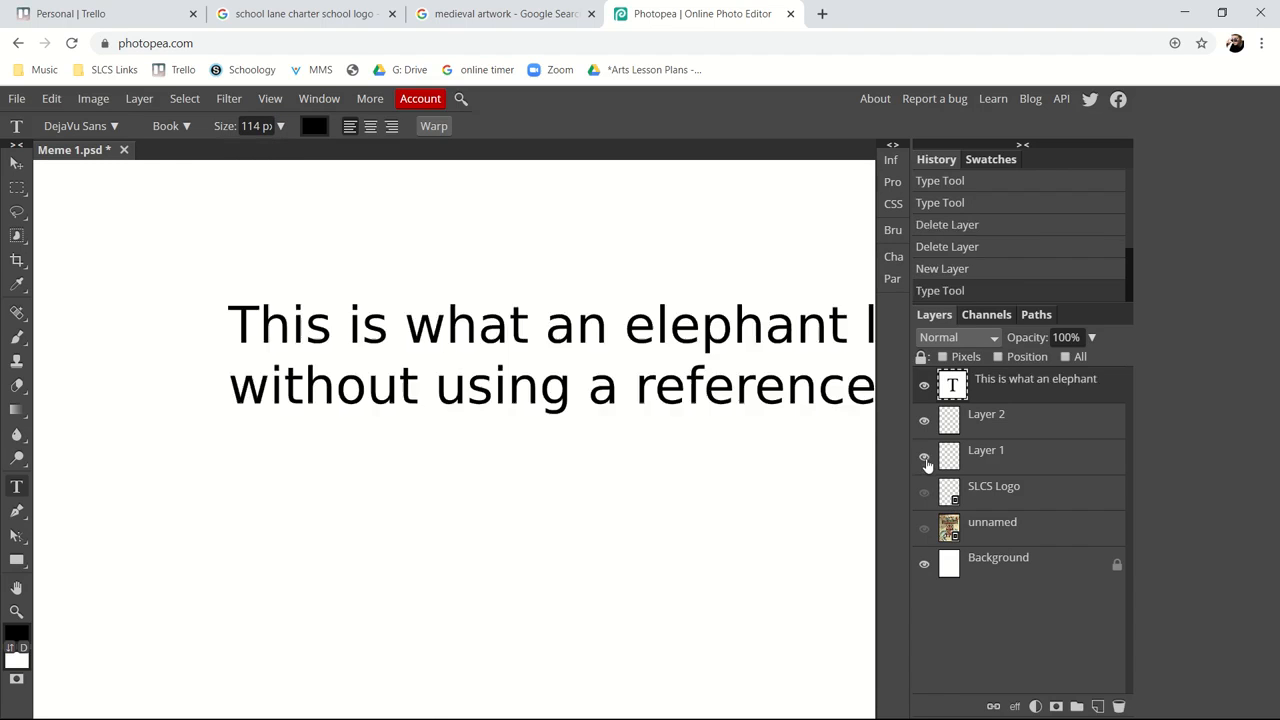
pyautogui.click(923, 495)
pyautogui.click(924, 526)
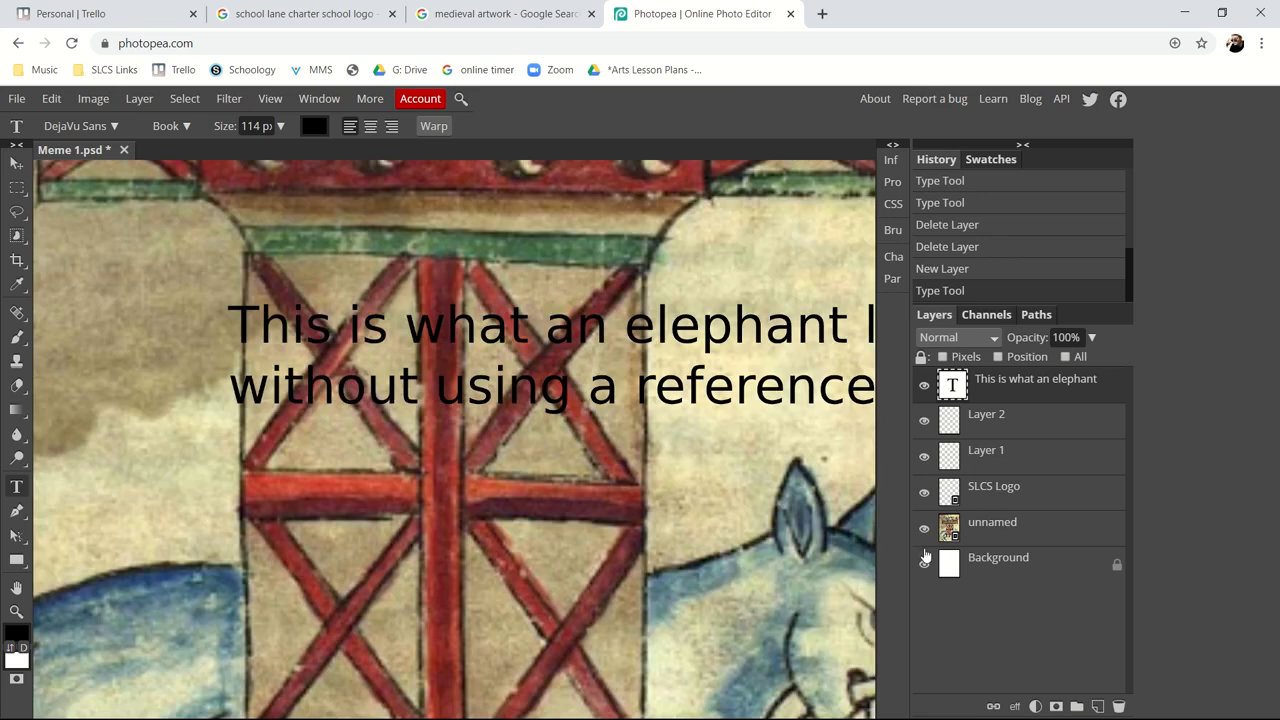
pyautogui.click(955, 425)
pyautogui.press('Delete')
pyautogui.press('Delete')
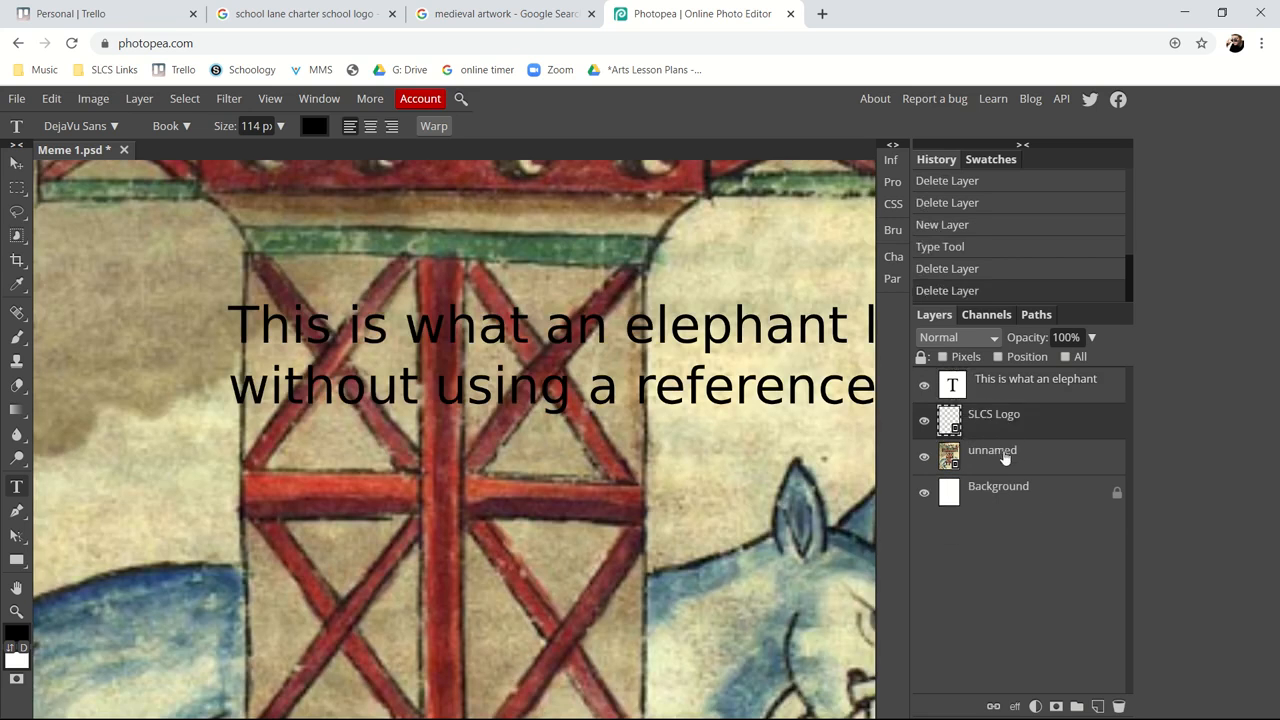
# - Move the two-line caption up to the top of the elephant picture, over the soldiers' heads
pyautogui.click(990, 390)
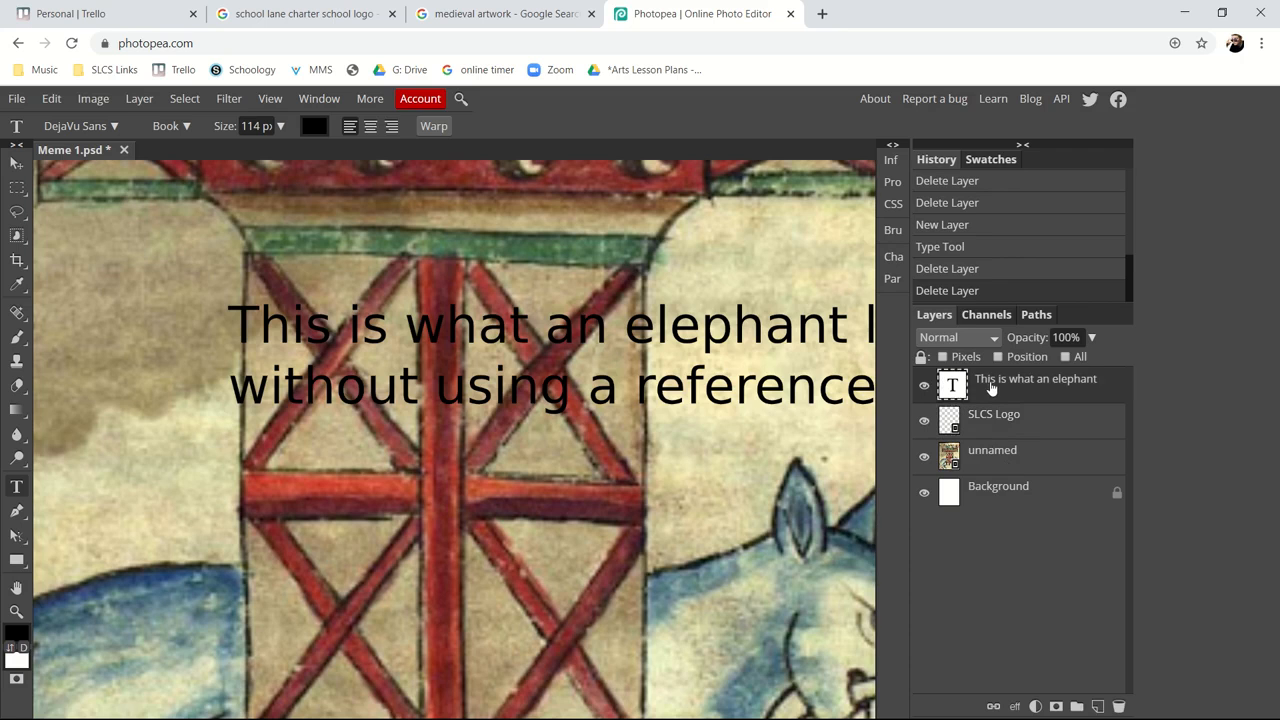
pyautogui.hotkey('ctrl', '0')
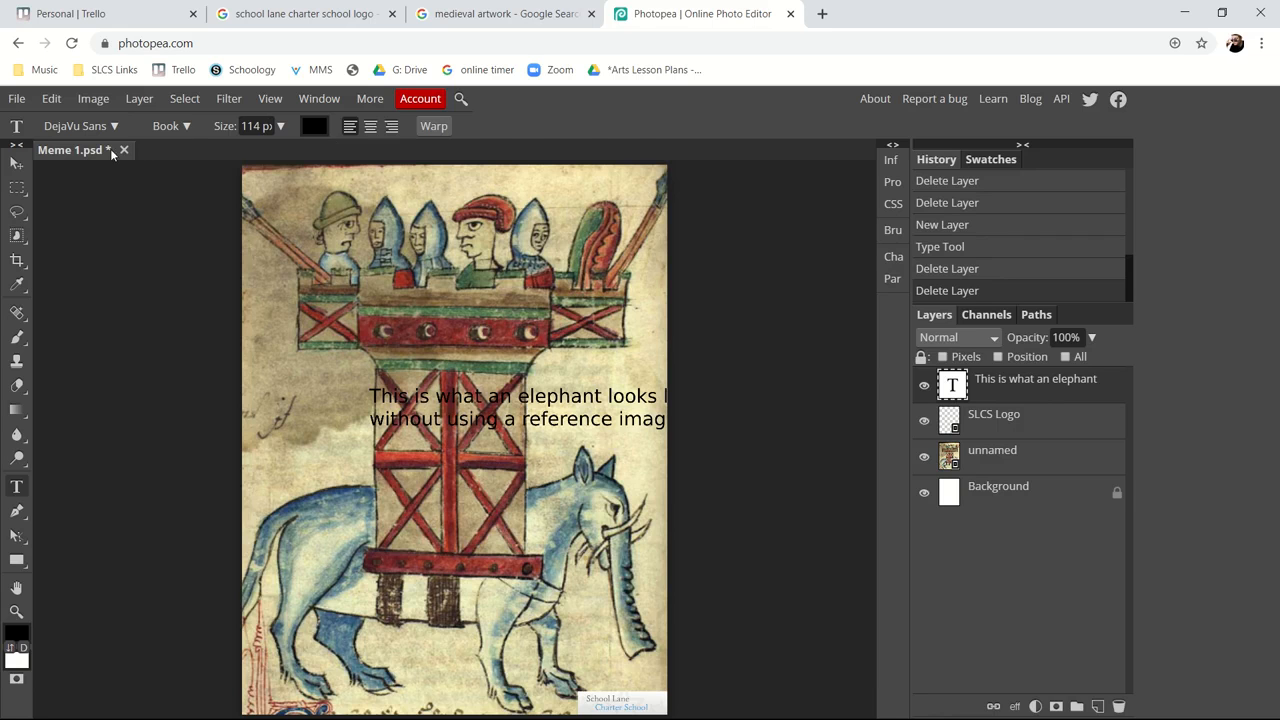
pyautogui.click(16, 163)
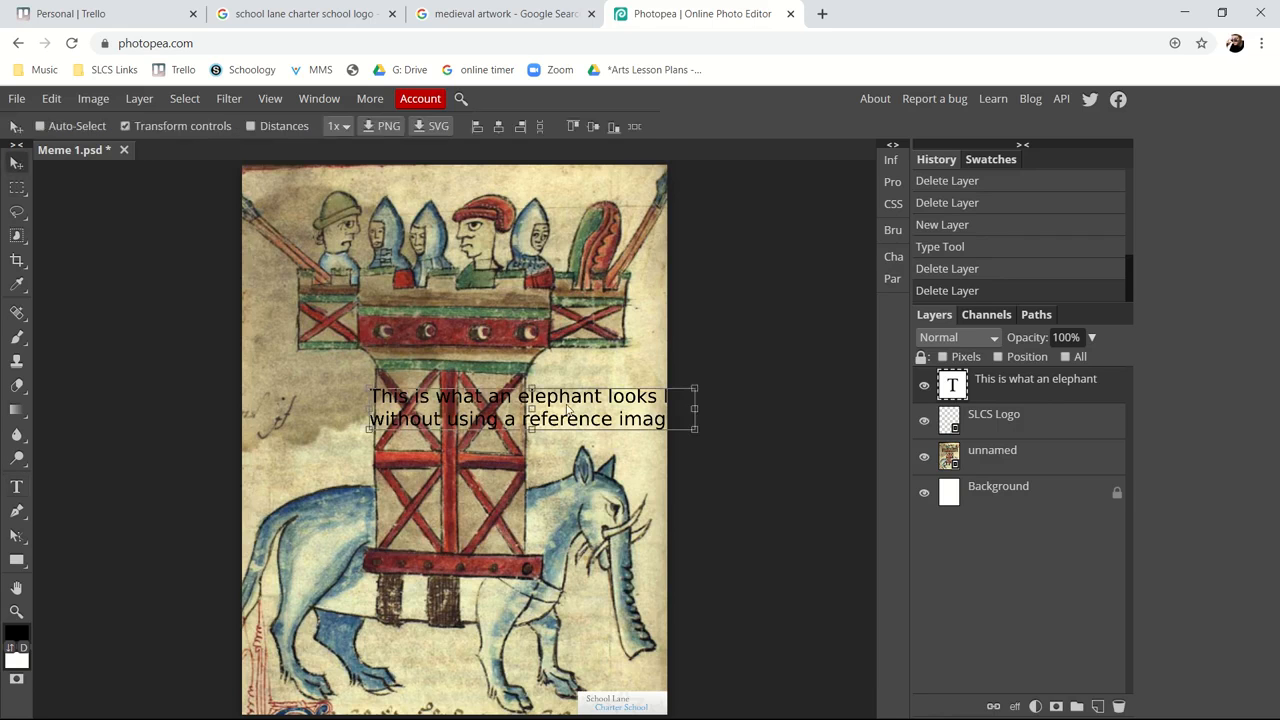
pyautogui.moveTo(567, 408); pyautogui.dragTo(500, 186)
# - Center-align both lines of the caption text
pyautogui.click(17, 487)
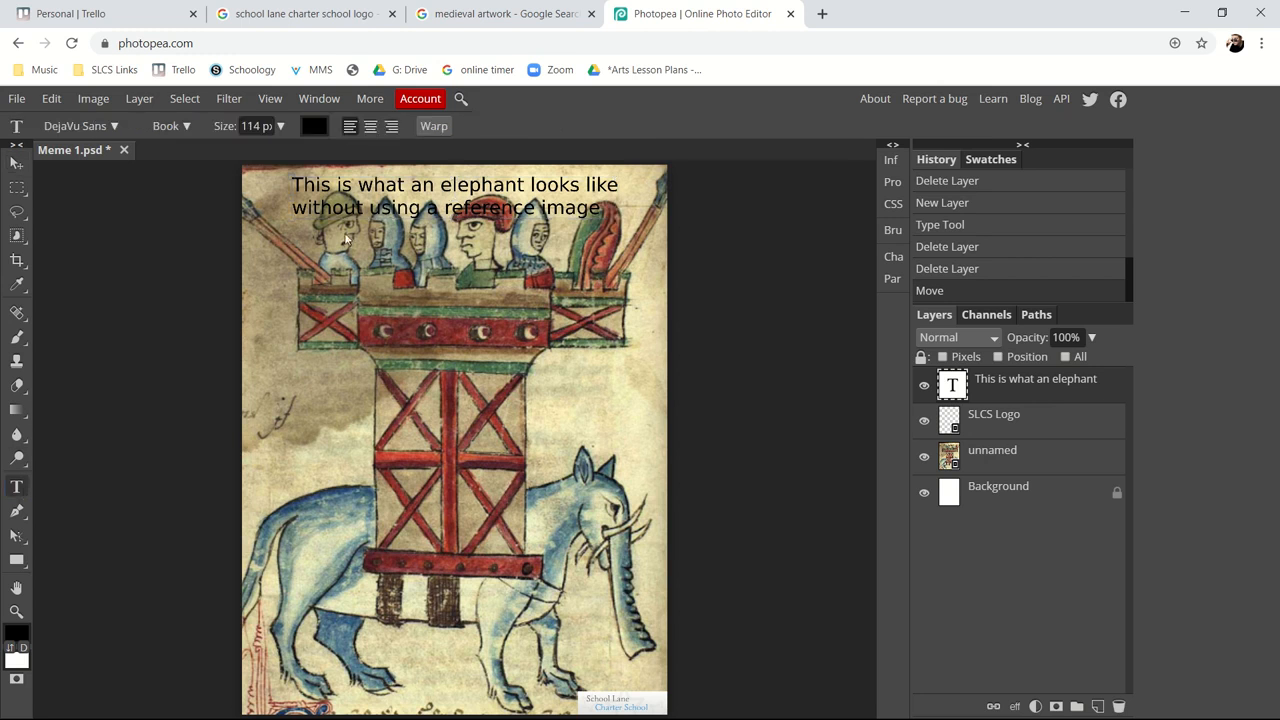
pyautogui.click(368, 186)
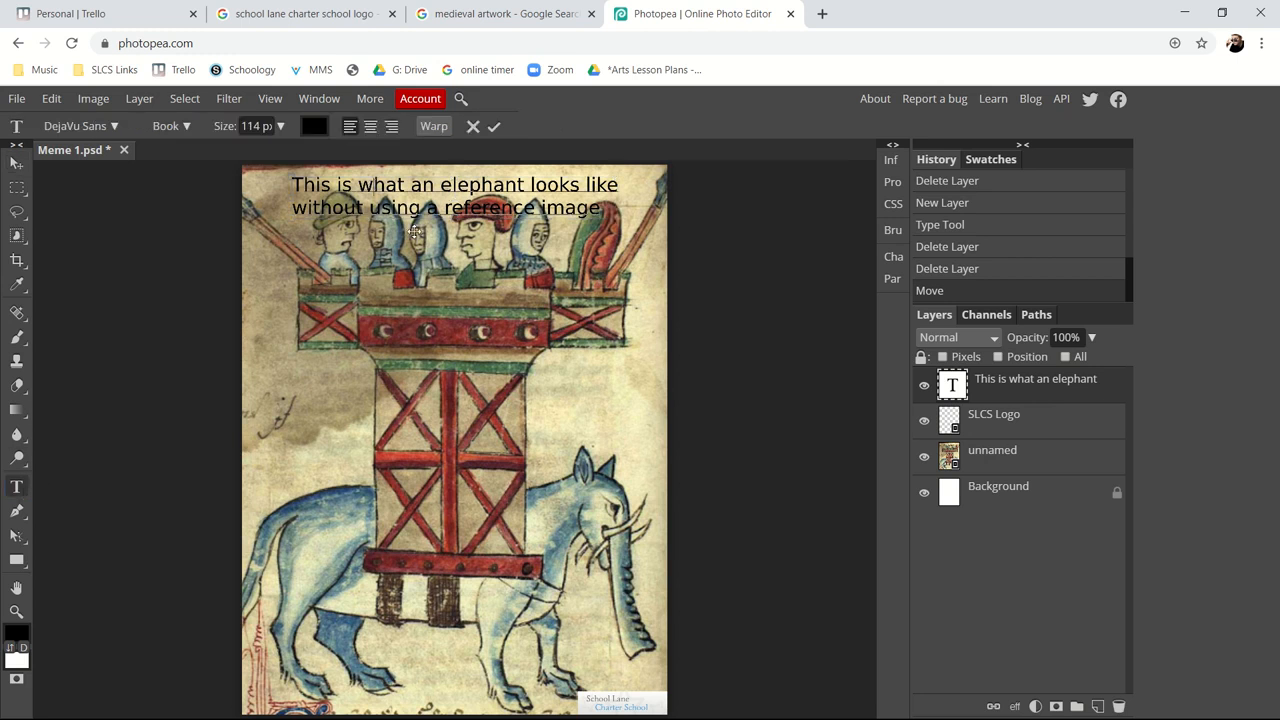
pyautogui.moveTo(292, 186); pyautogui.dragTo(735, 222)
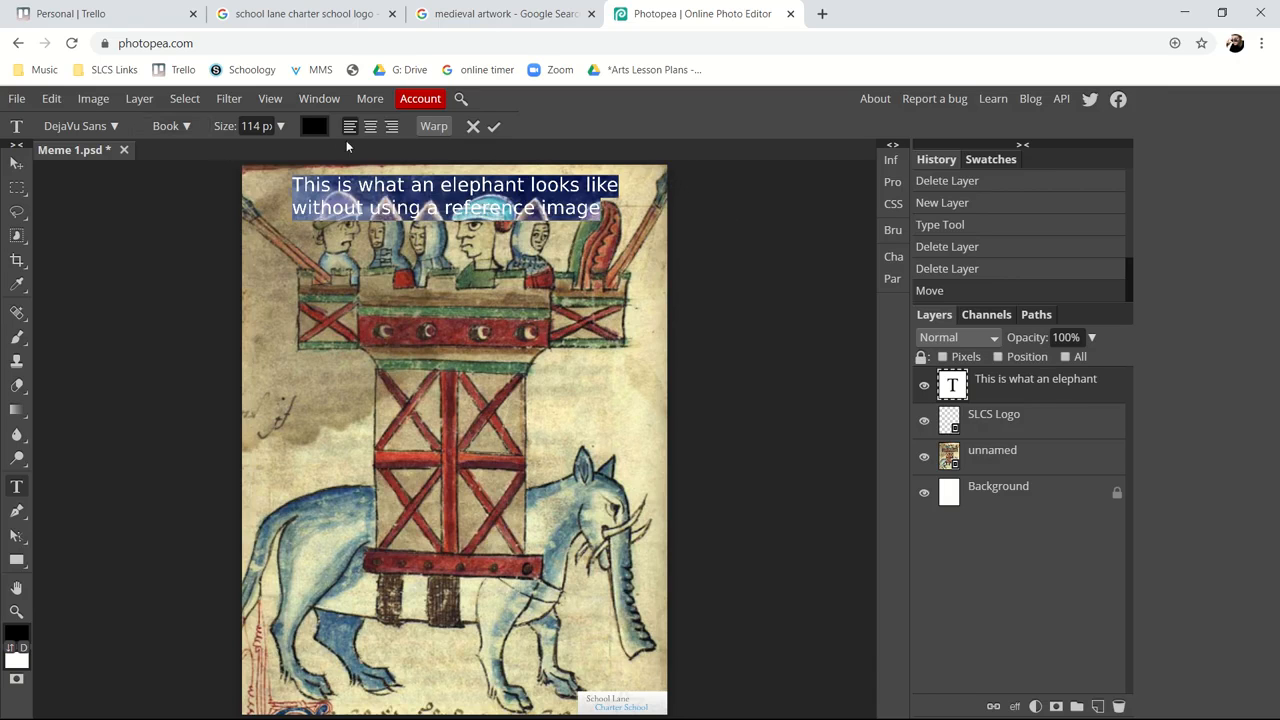
pyautogui.click(369, 127)
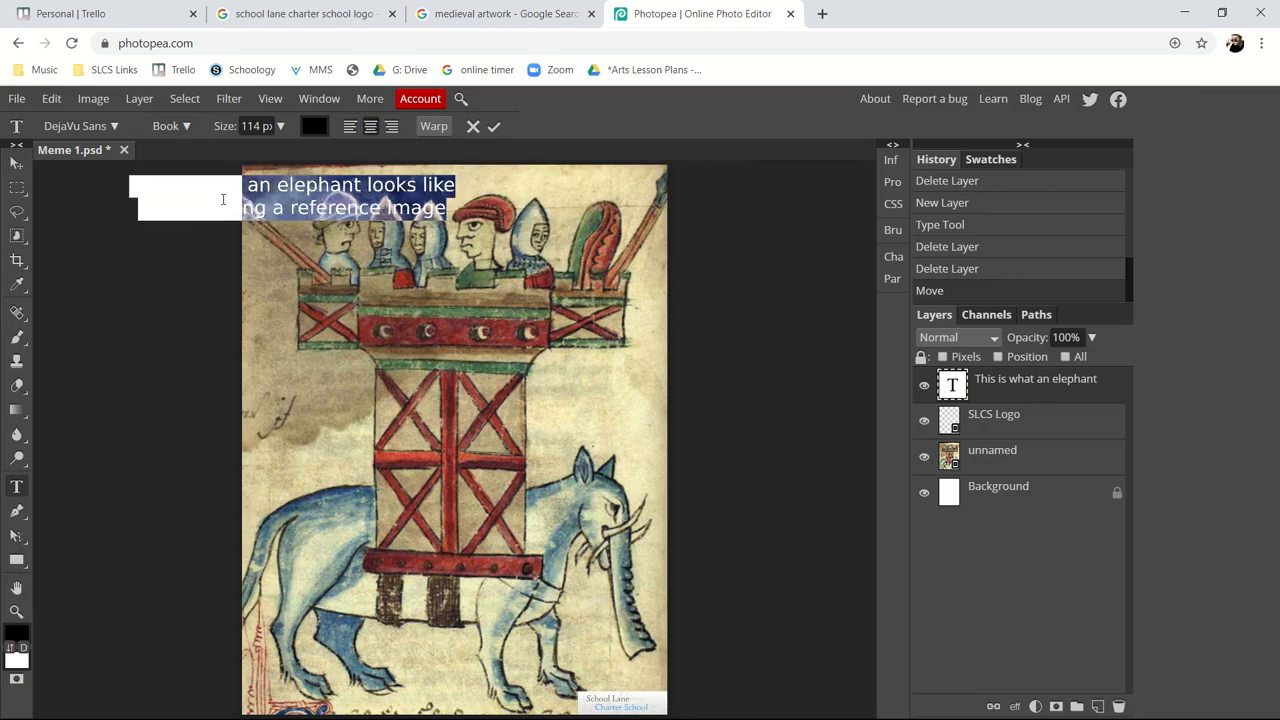
# - Try red (ff0000) as the caption's text color, and move the centered caption back to the middle of the picture's top
pyautogui.click(316, 127)
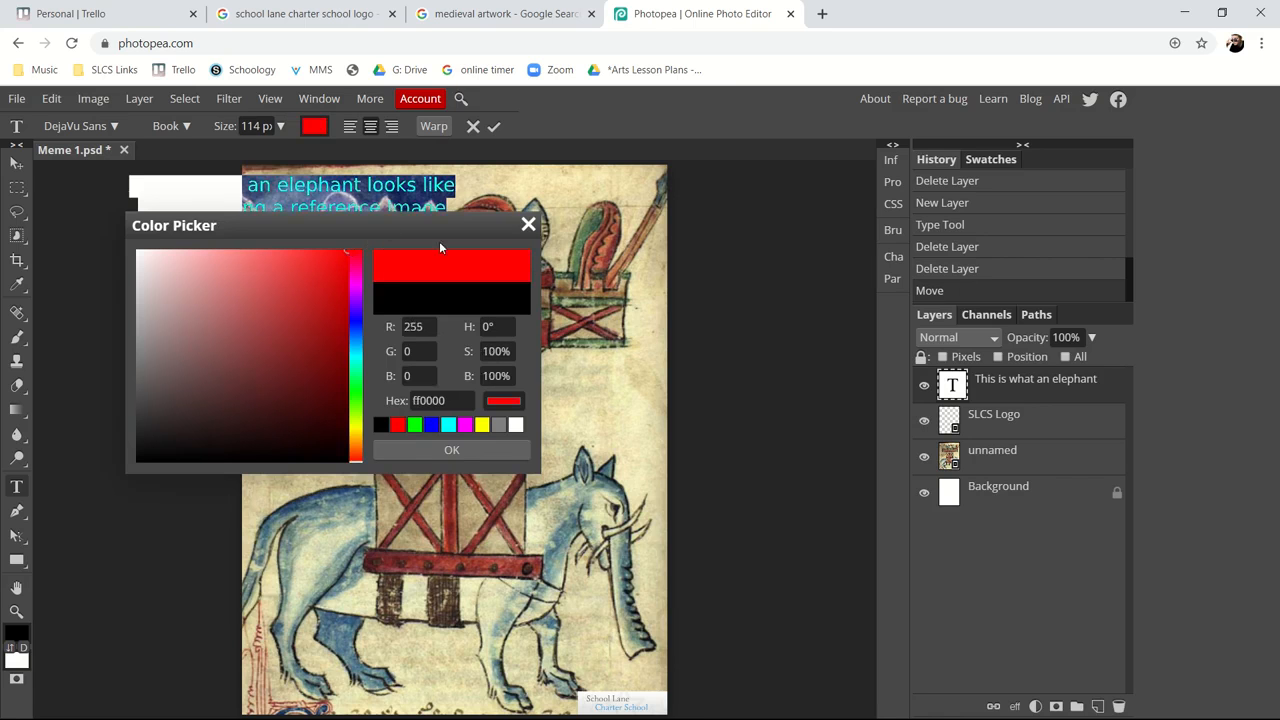
pyautogui.click(494, 127)
pyautogui.press('v')
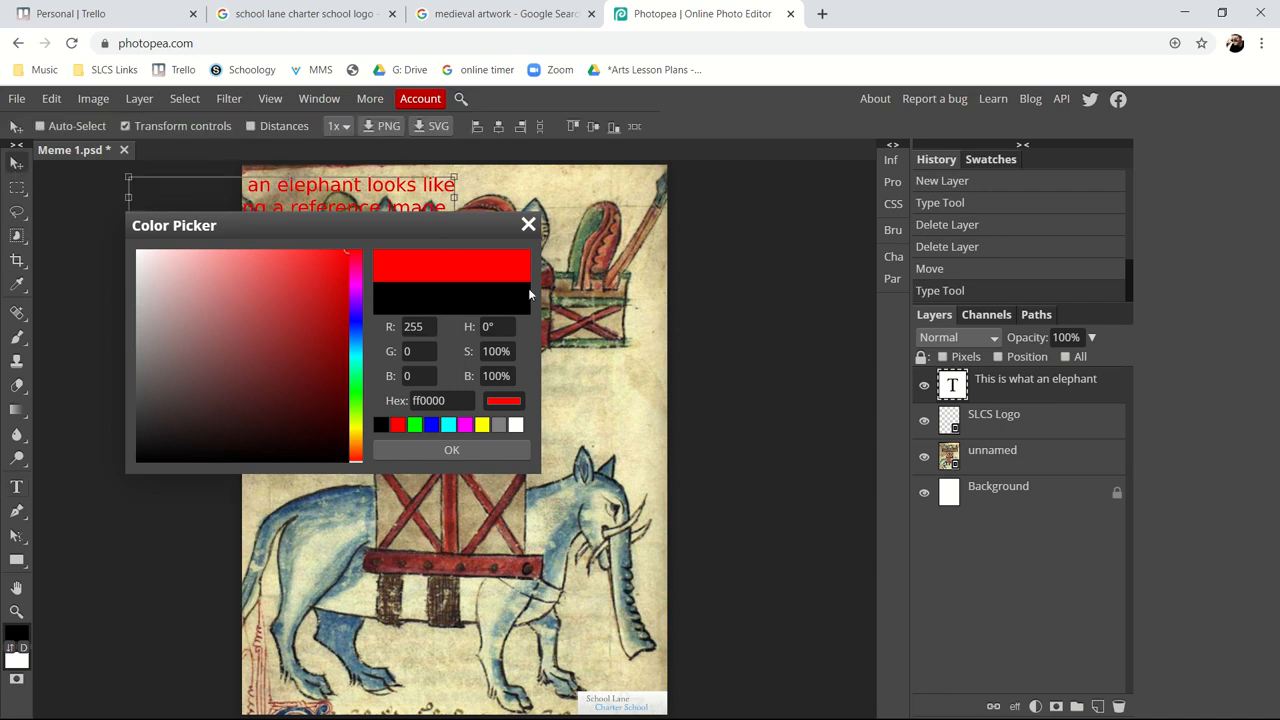
pyautogui.click(528, 224)
pyautogui.moveTo(340, 212); pyautogui.dragTo(505, 211)
pyautogui.click(16, 487)
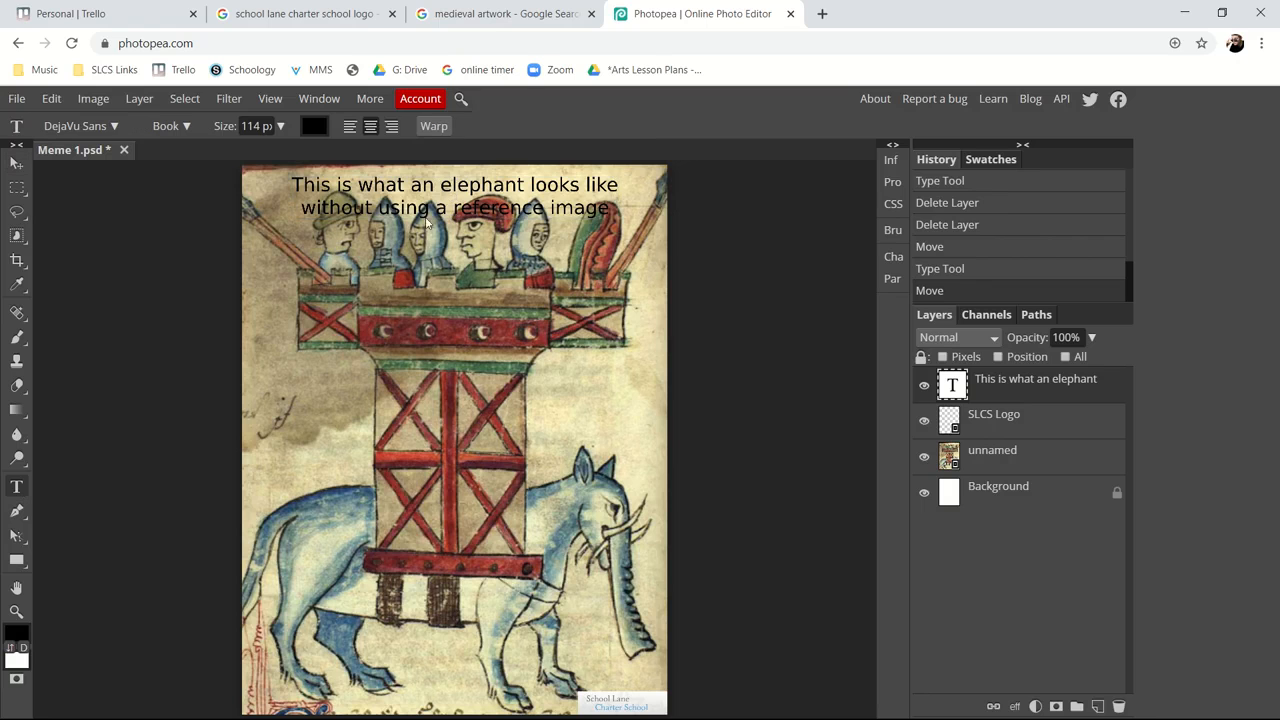
pyautogui.click(438, 184)
pyautogui.hotkey('ctrl', 'a')
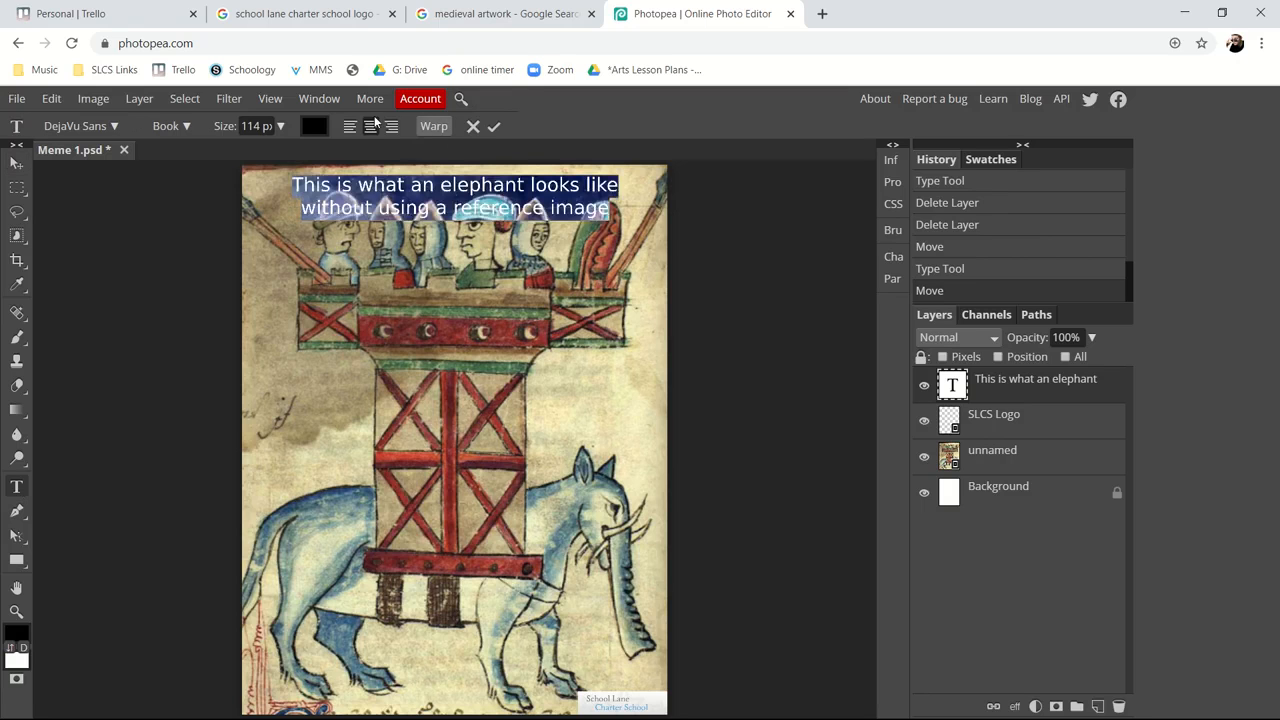
pyautogui.click(312, 127)
pyautogui.click(323, 294)
pyautogui.click(349, 251)
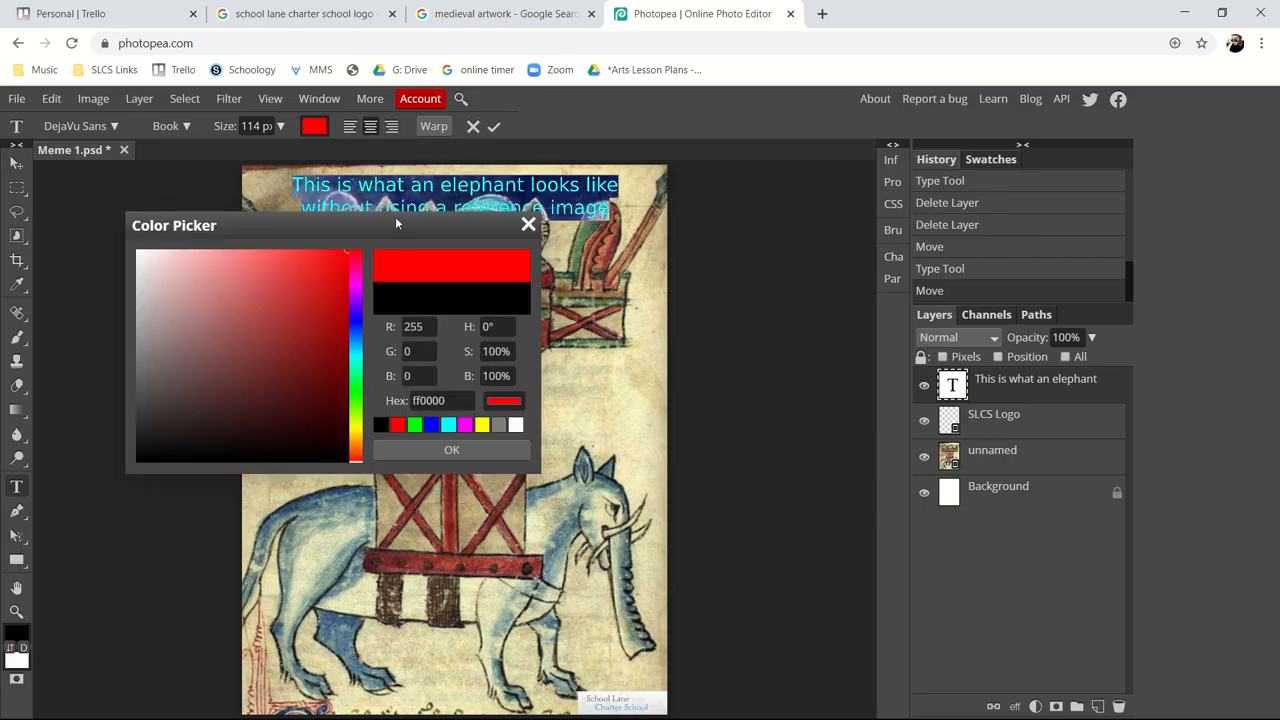
pyautogui.click(528, 225)
pyautogui.click(494, 127)
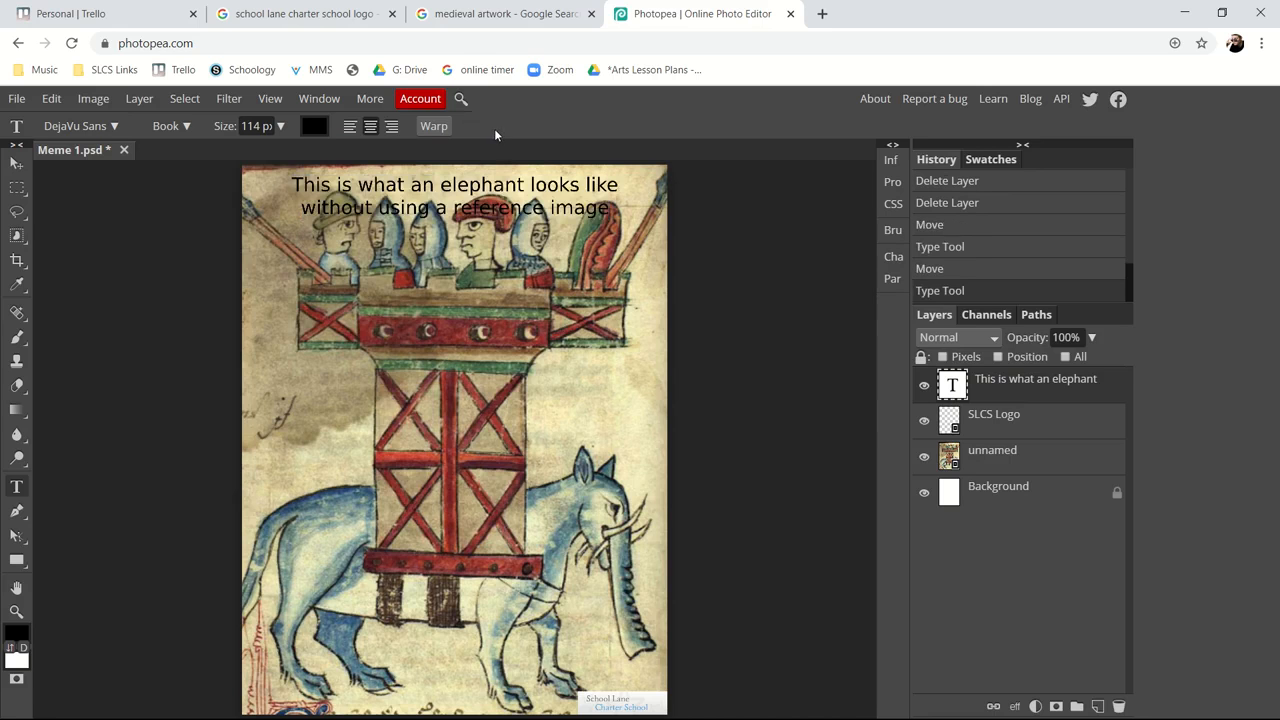
pyautogui.moveTo(447, 203); pyautogui.dragTo(434, 205)
pyautogui.hotkey('ctrl', 'a')
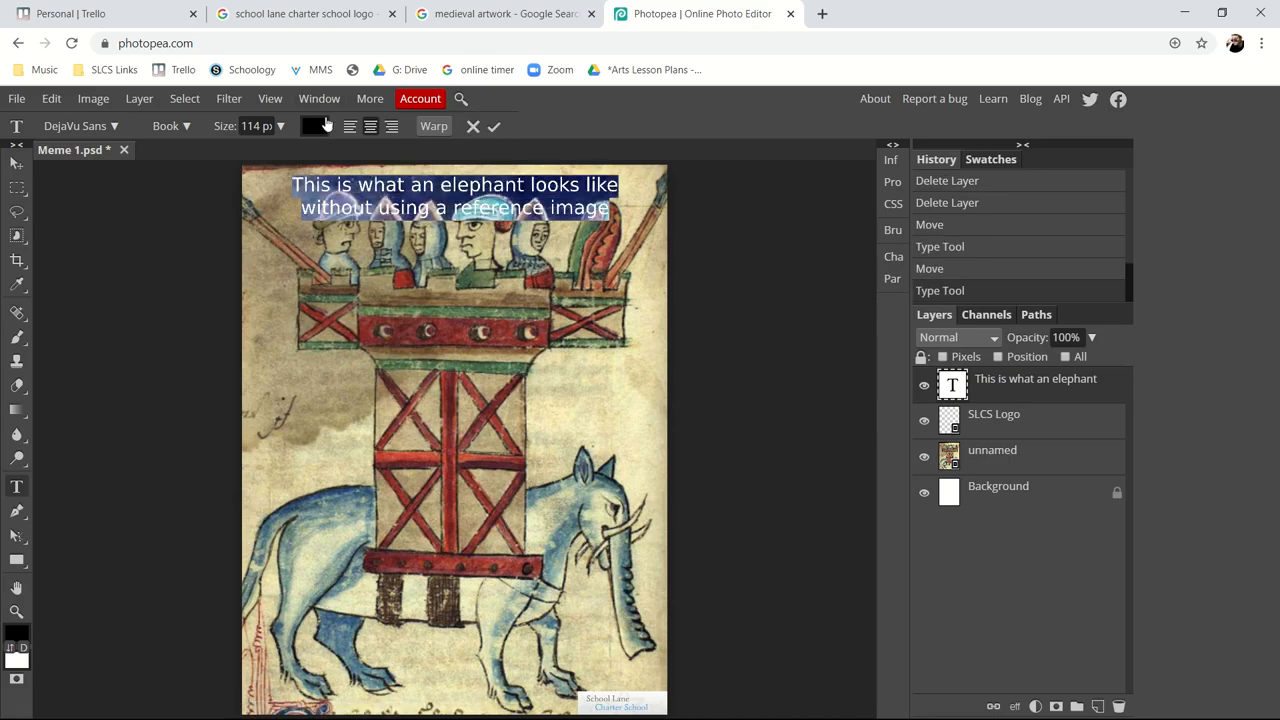
pyautogui.click(322, 126)
pyautogui.click(353, 252)
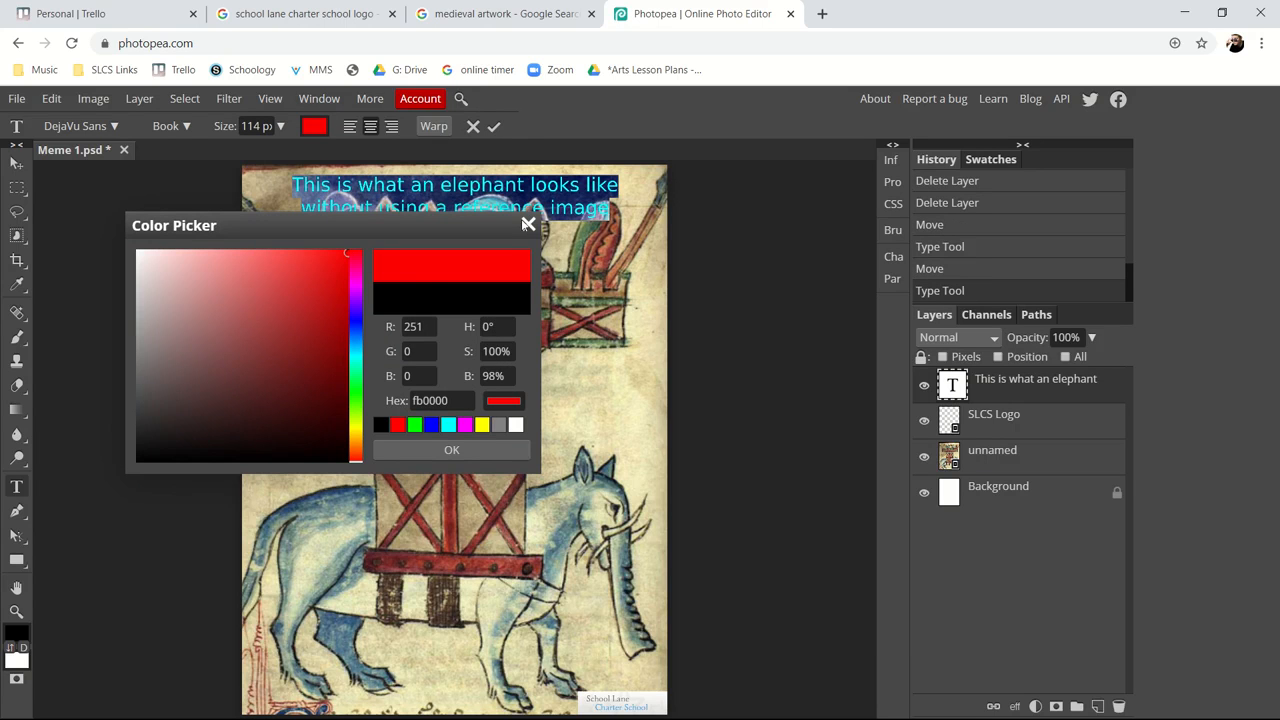
pyautogui.click(528, 225)
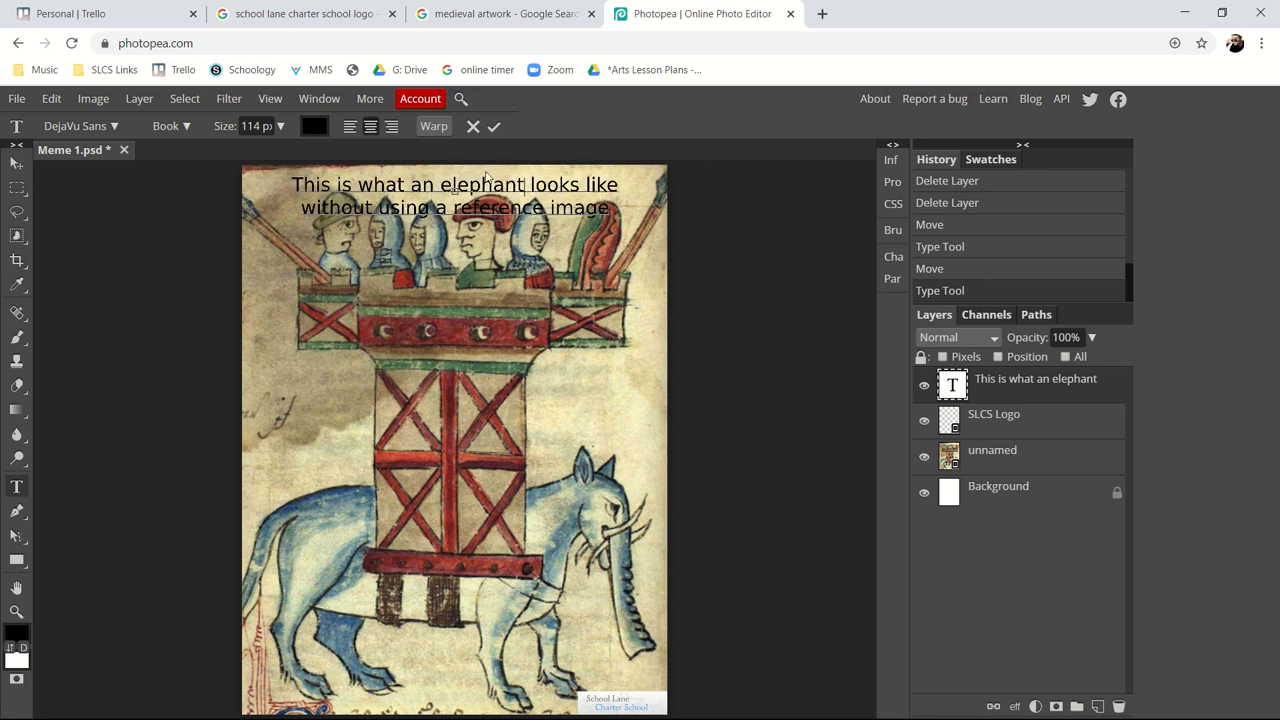
pyautogui.click(322, 127)
pyautogui.moveTo(350, 270); pyautogui.dragTo(362, 243)
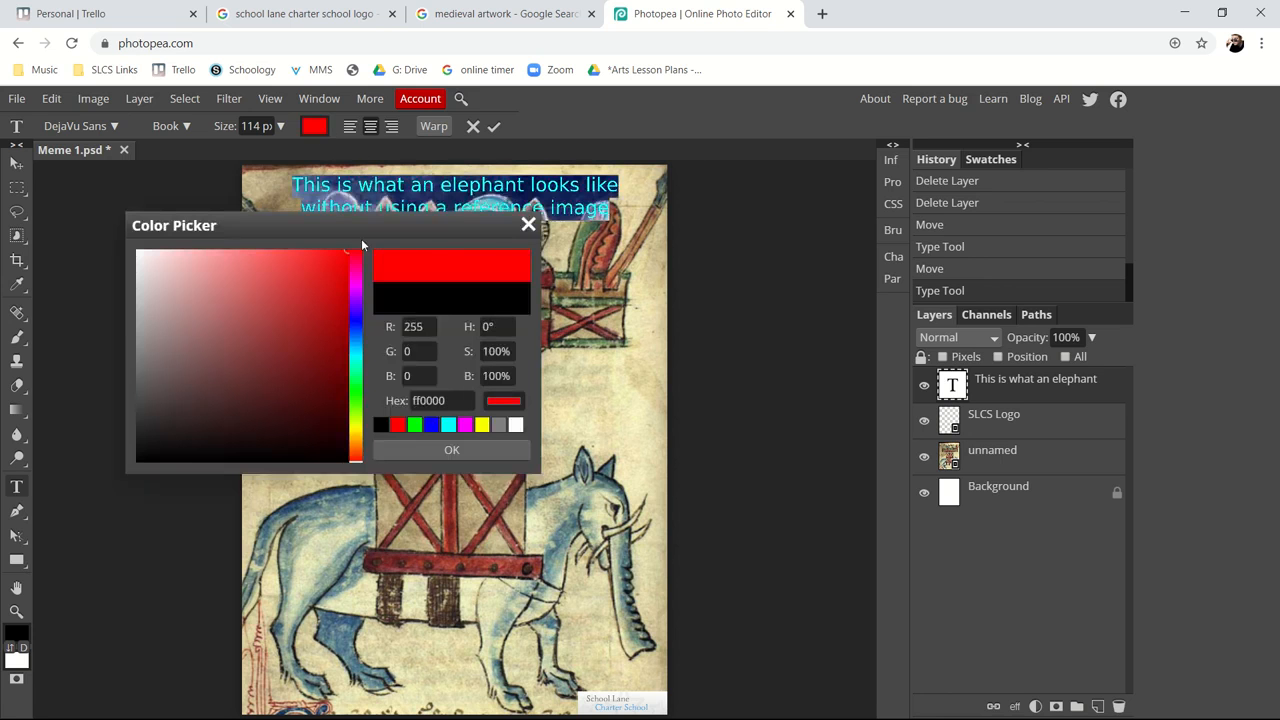
pyautogui.click(528, 226)
pyautogui.click(494, 126)
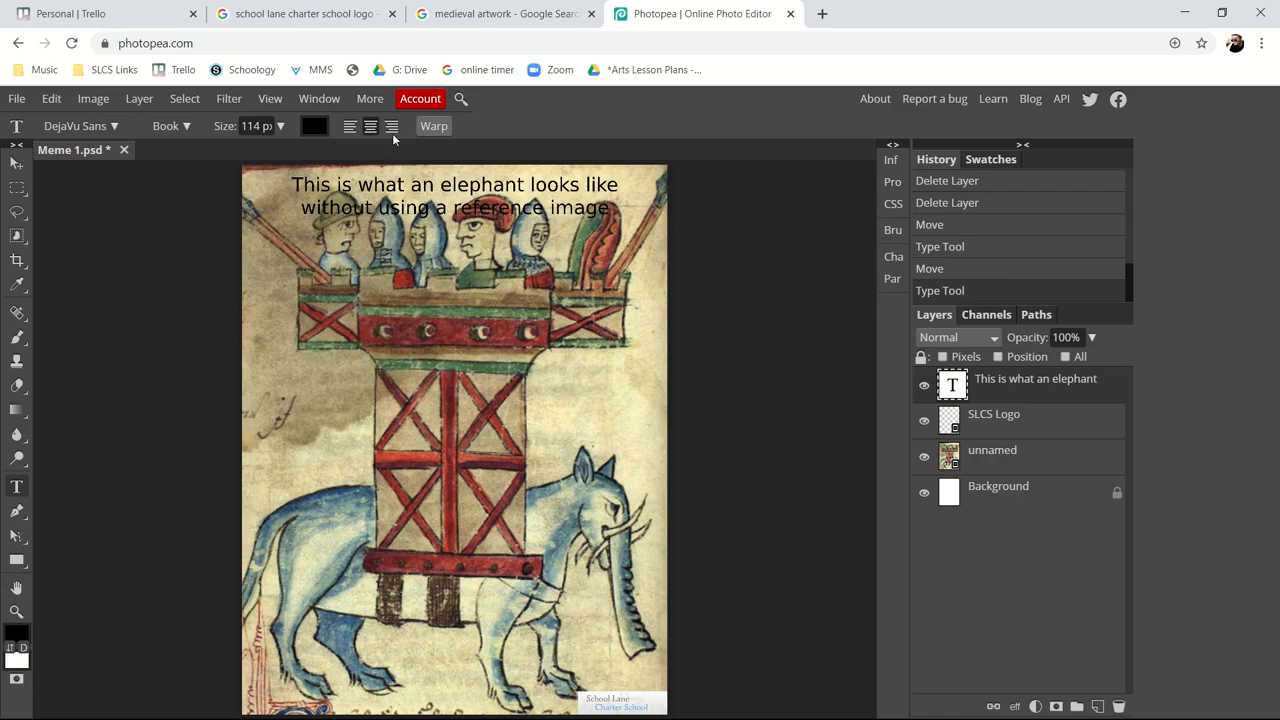
# - Set the whole caption's text color to red (ff0000)
pyautogui.click(314, 126)
pyautogui.moveTo(256, 358); pyautogui.dragTo(335, 250)
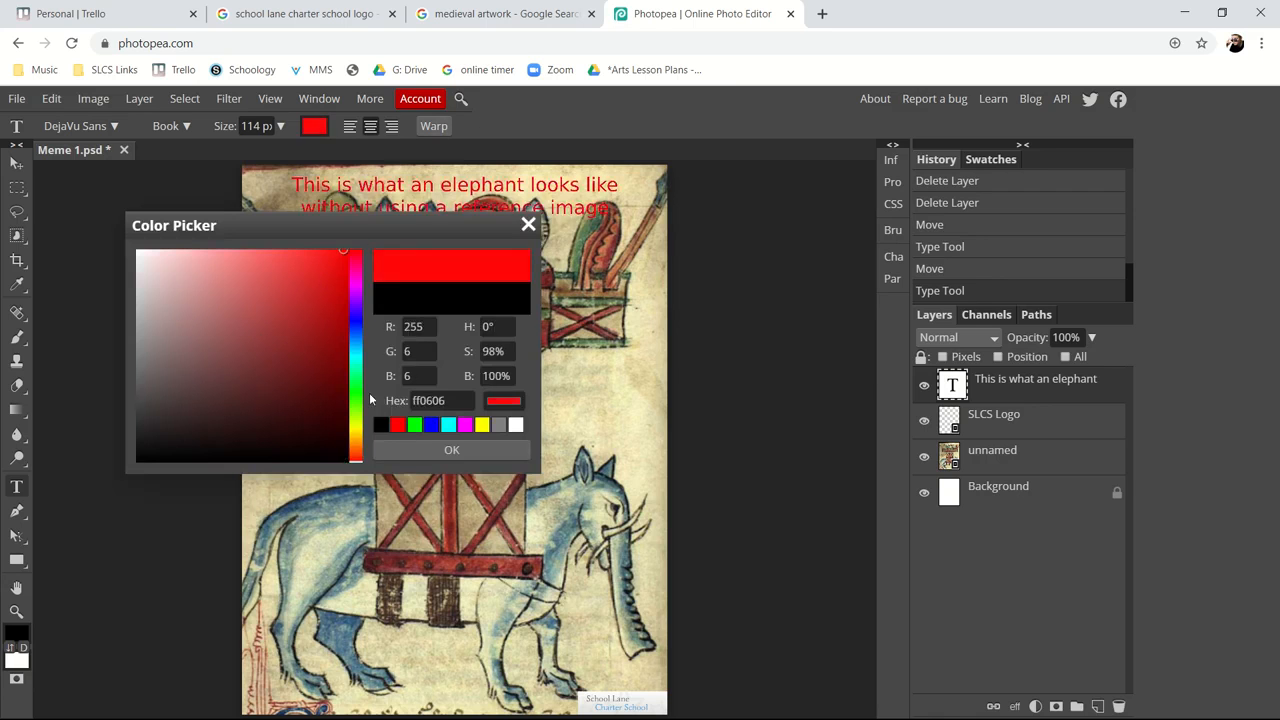
pyautogui.click(414, 452)
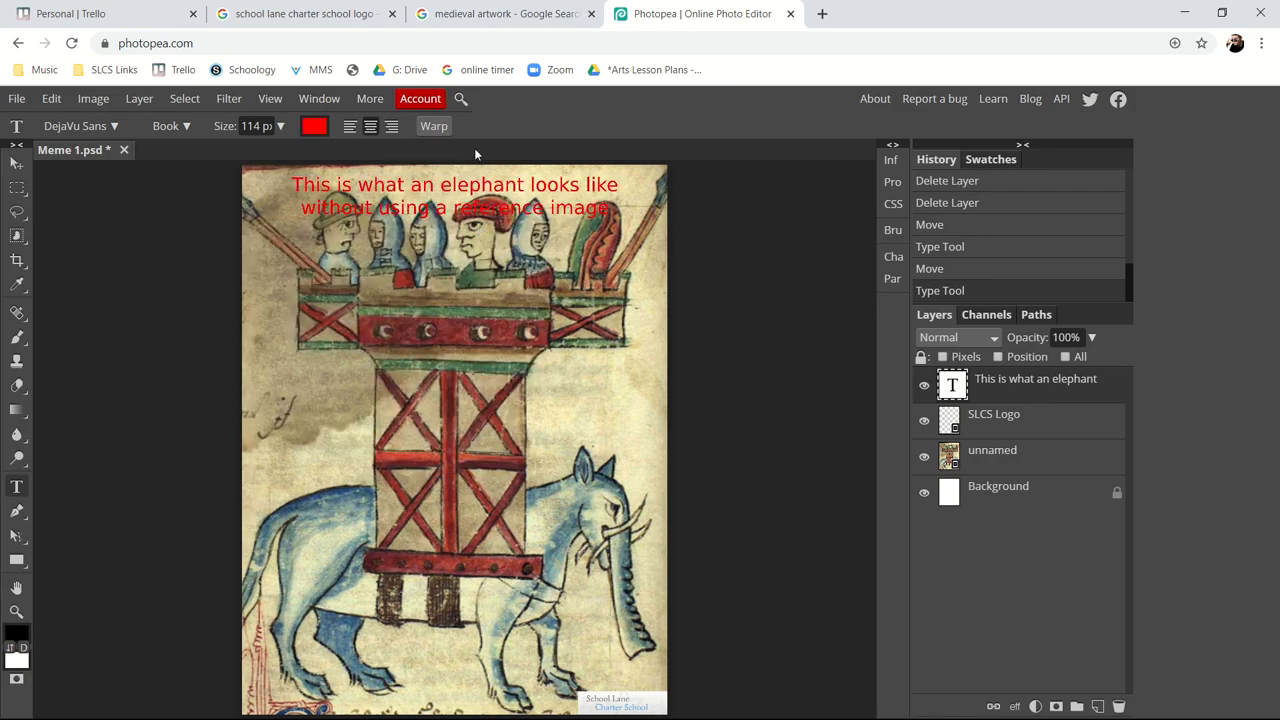
pyautogui.click(311, 126)
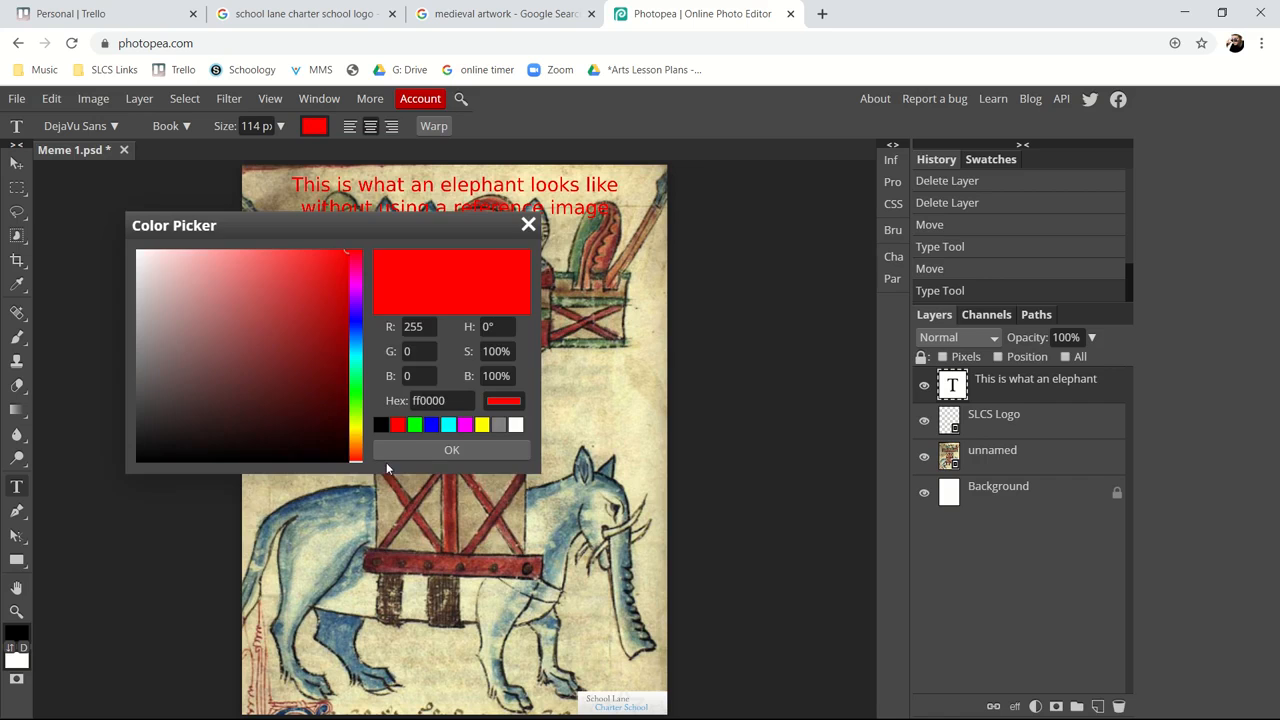
pyautogui.click(527, 226)
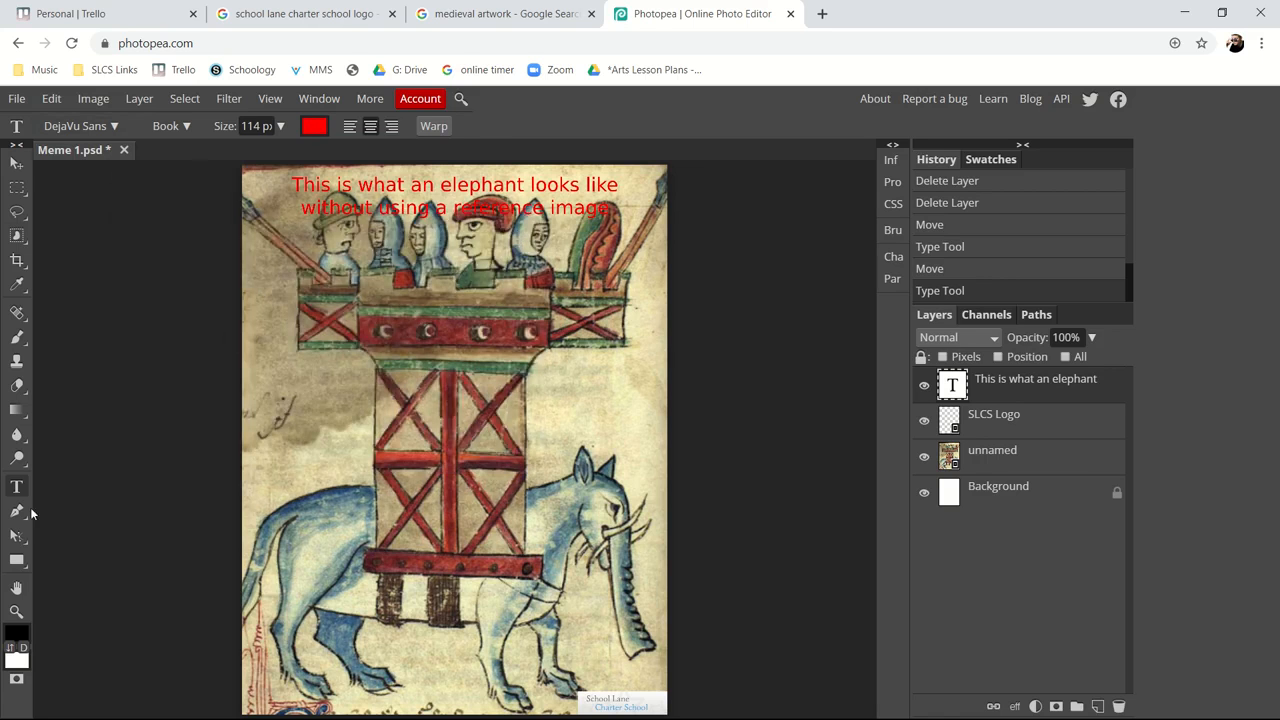
# - Change the font style of the whole caption to Condensed Bold Oblique
pyautogui.click(433, 205)
pyautogui.hotkey('ctrl', 'a')
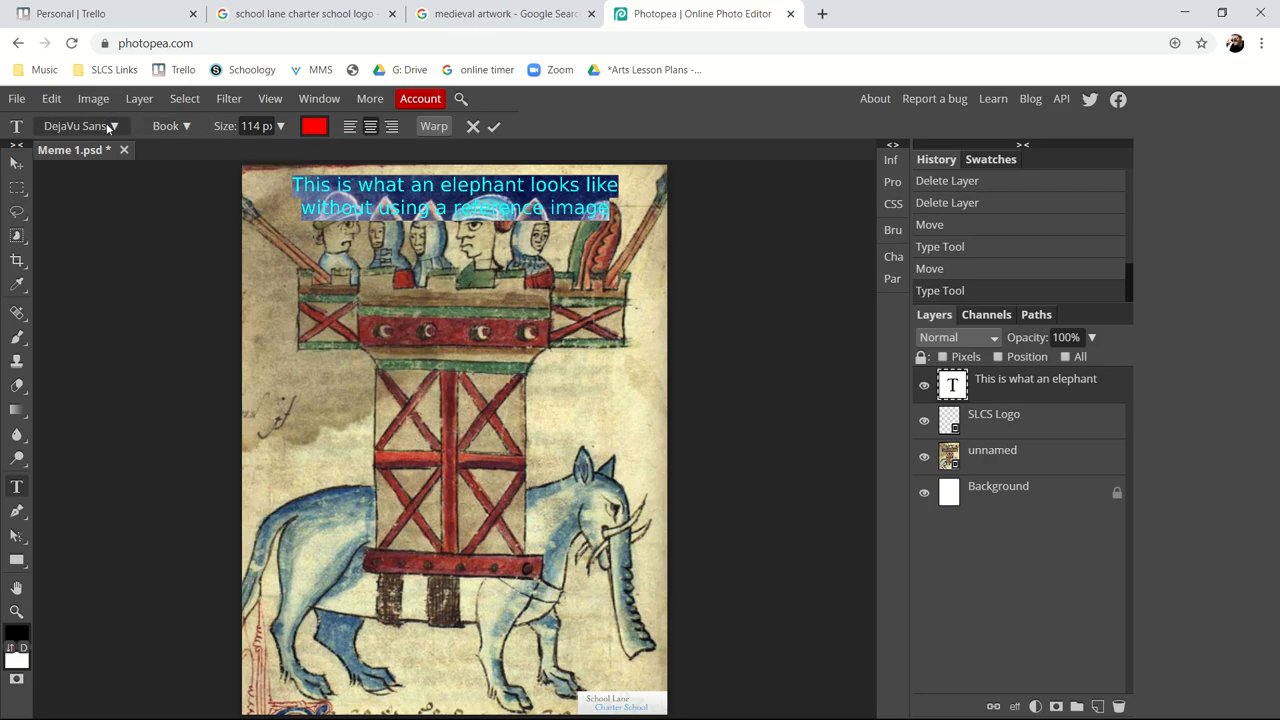
pyautogui.click(182, 127)
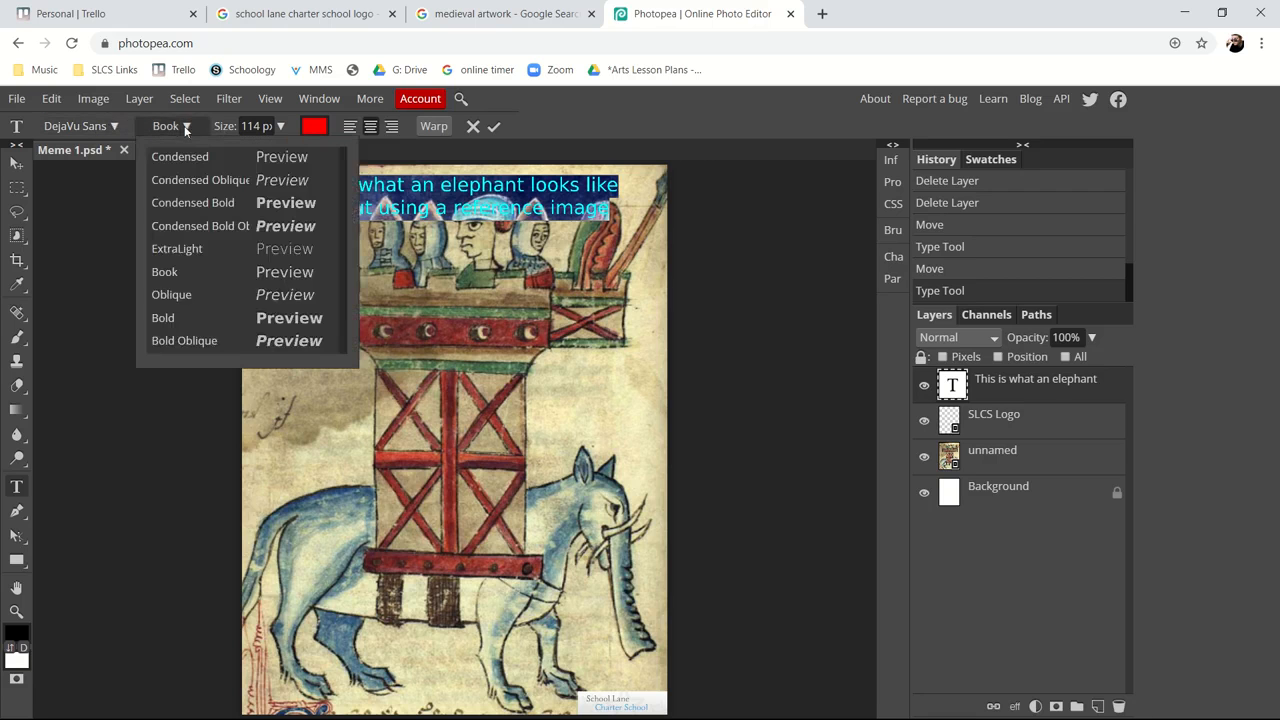
pyautogui.click(233, 226)
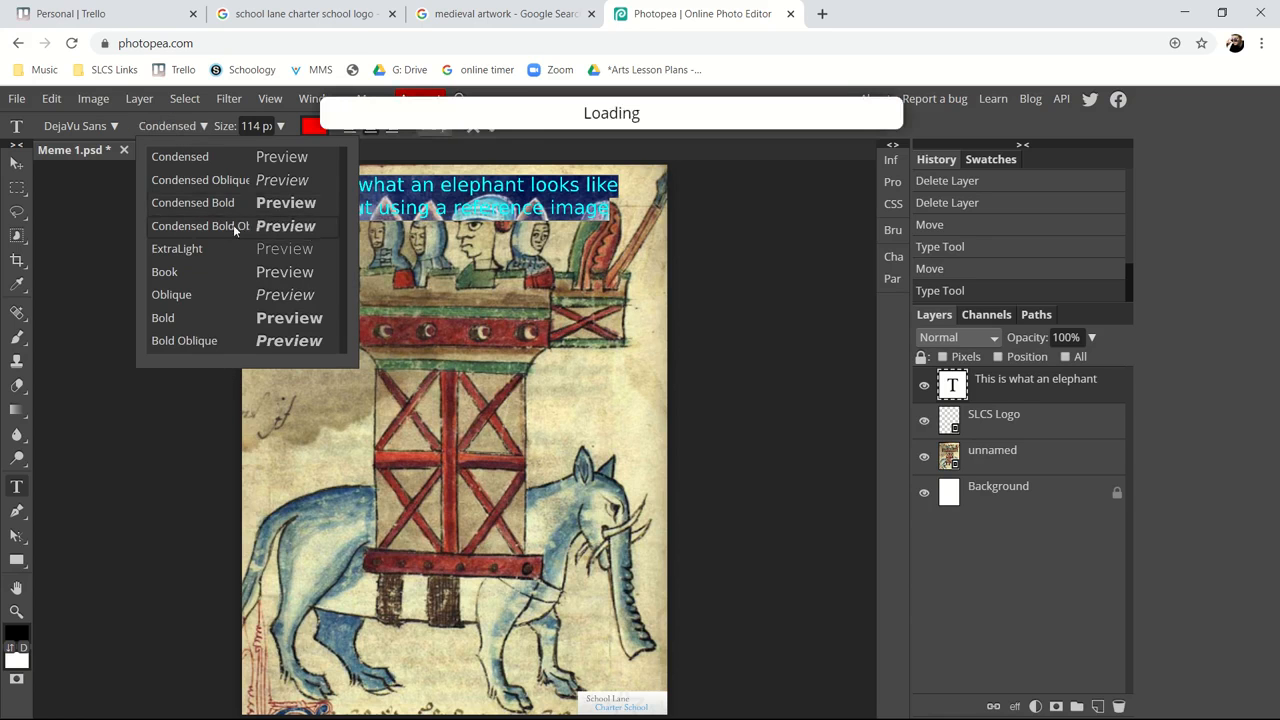
# - Try the caption over the lower part of the picture, and move it back to the top
pyautogui.click(16, 163)
pyautogui.moveTo(556, 203); pyautogui.dragTo(527, 563)
pyautogui.moveTo(520, 611); pyautogui.dragTo(564, 217)
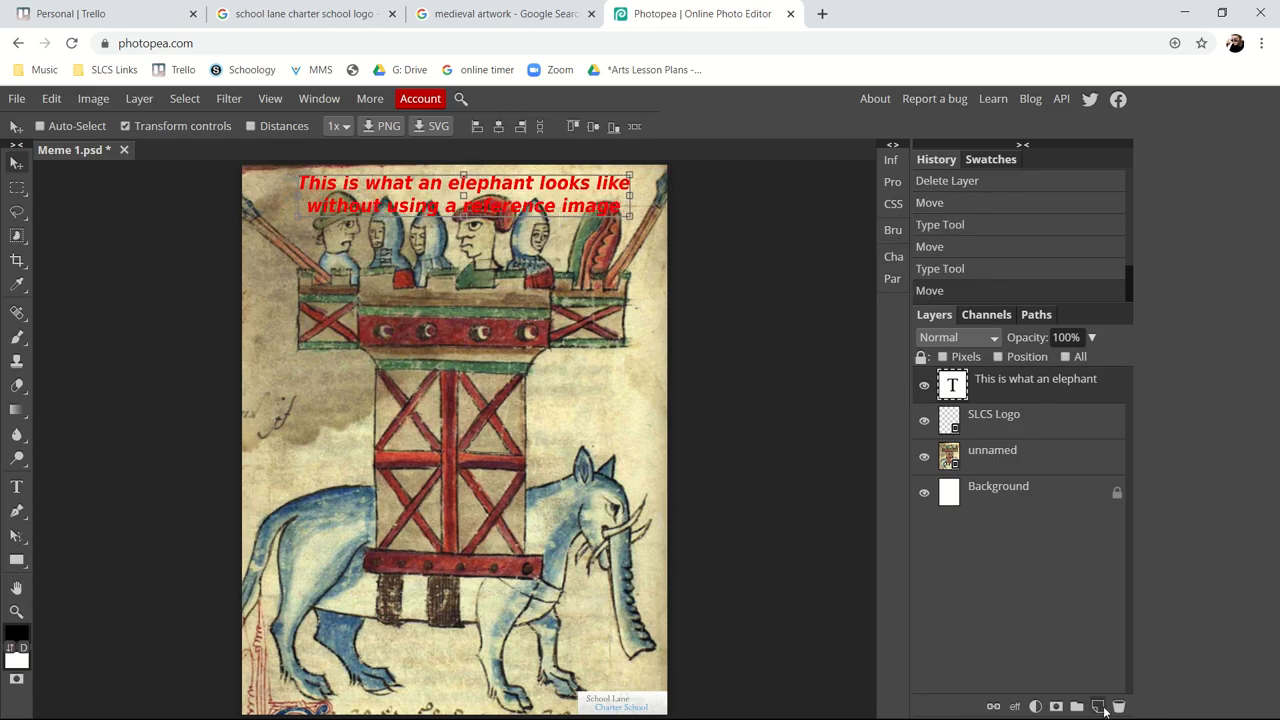
# - Add a new layer and draw a white-filled rectangle across the full width of the picture's top, covering the soldiers' heads
pyautogui.click(1098, 707)
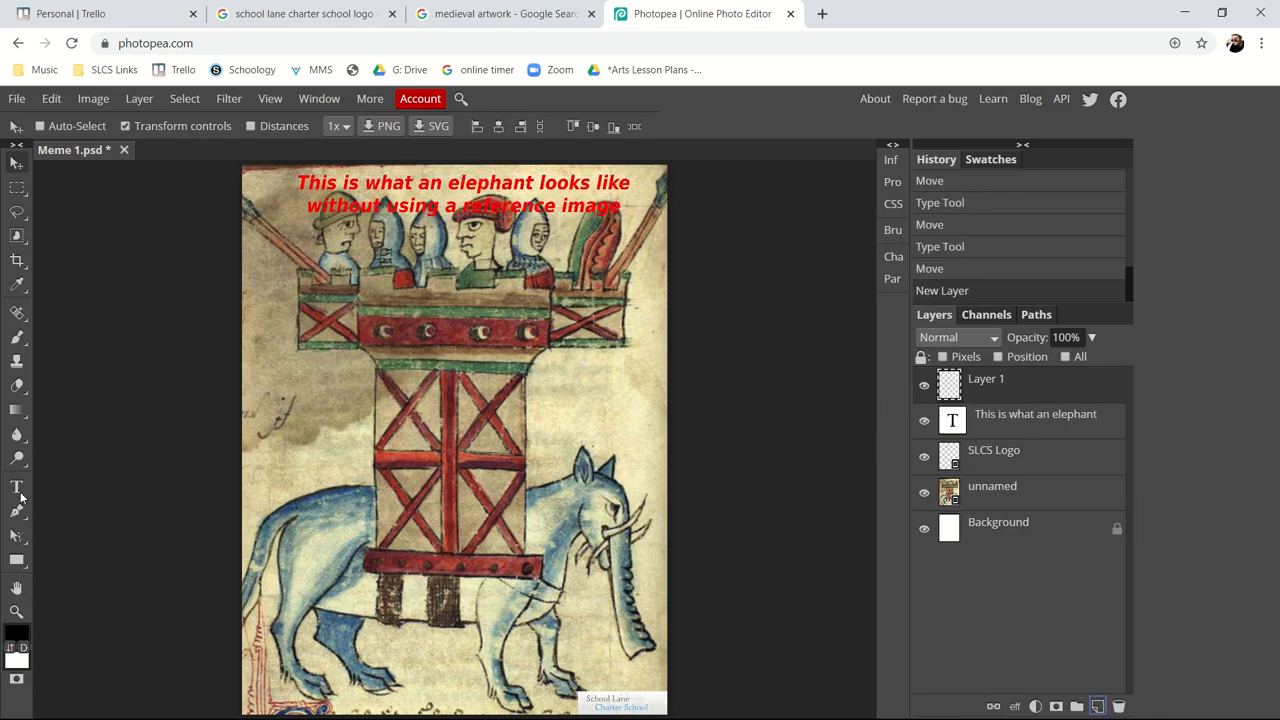
pyautogui.click(16, 560)
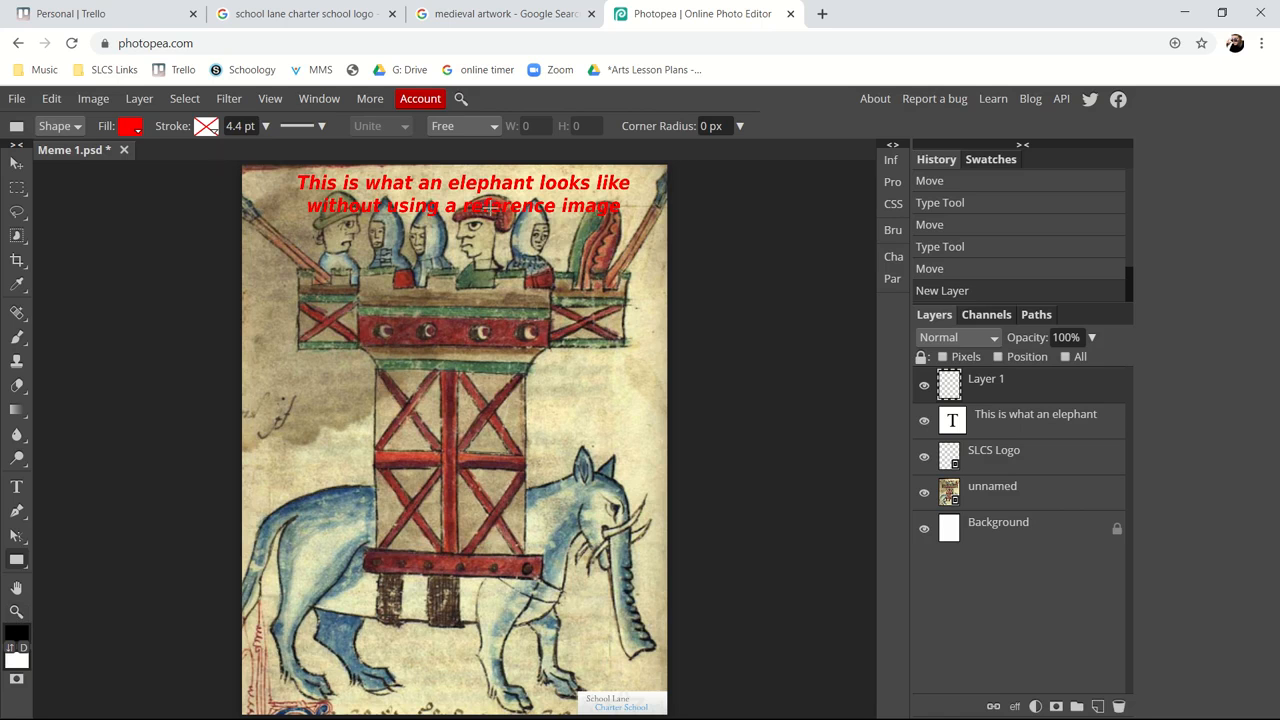
pyautogui.moveTo(706, 264)
pyautogui.mouseDown()
pyautogui.moveTo(670, 205)
pyautogui.moveTo(194, 161)
pyautogui.mouseUp()
pyautogui.click(125, 130)
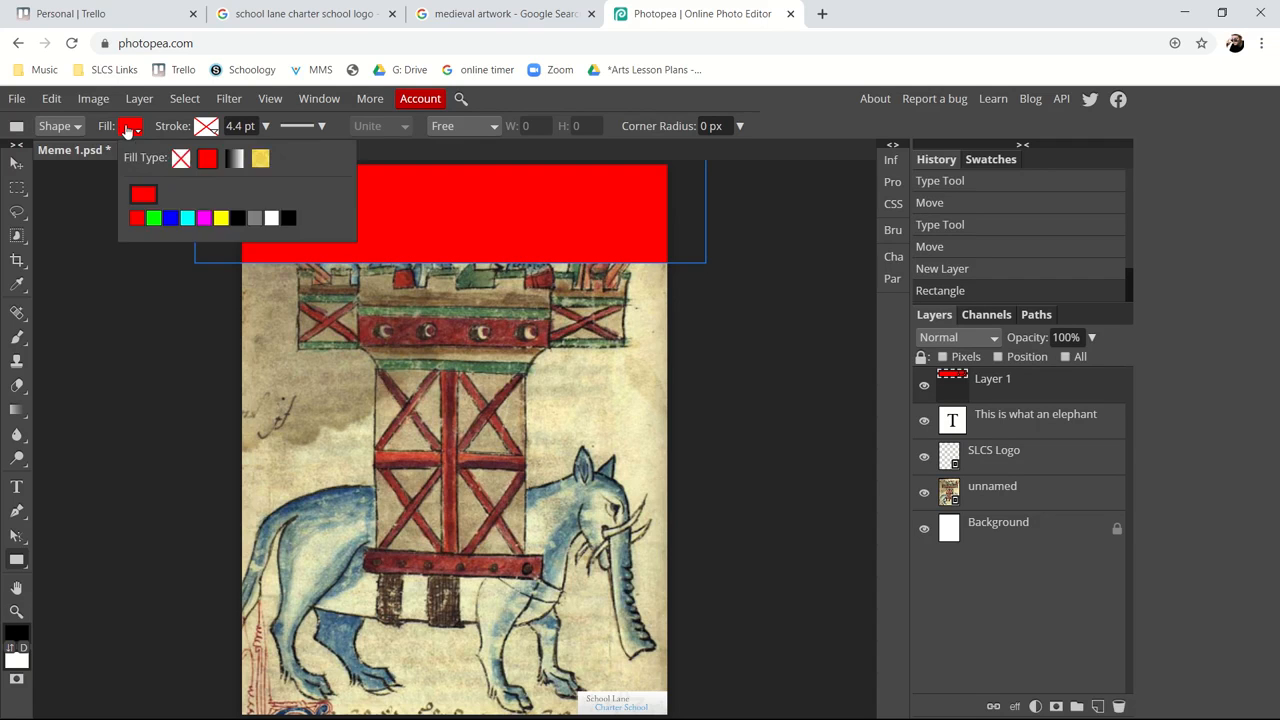
pyautogui.click(271, 218)
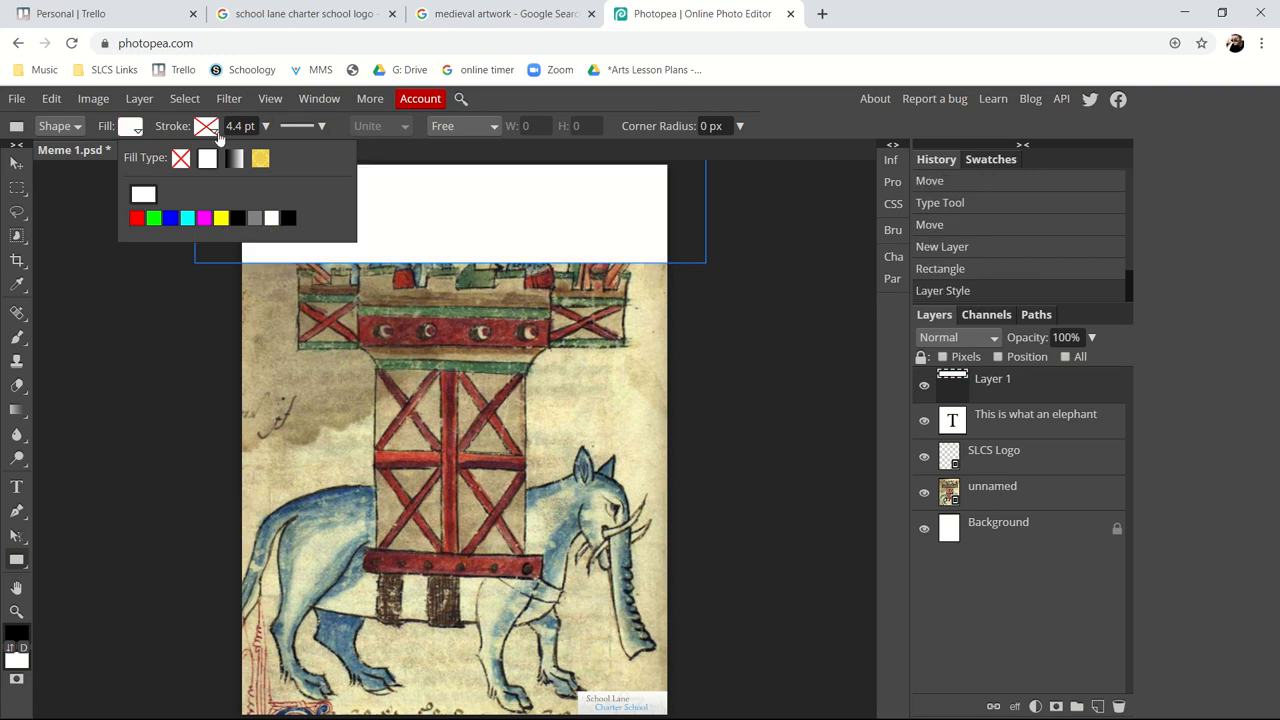
pyautogui.click(764, 234)
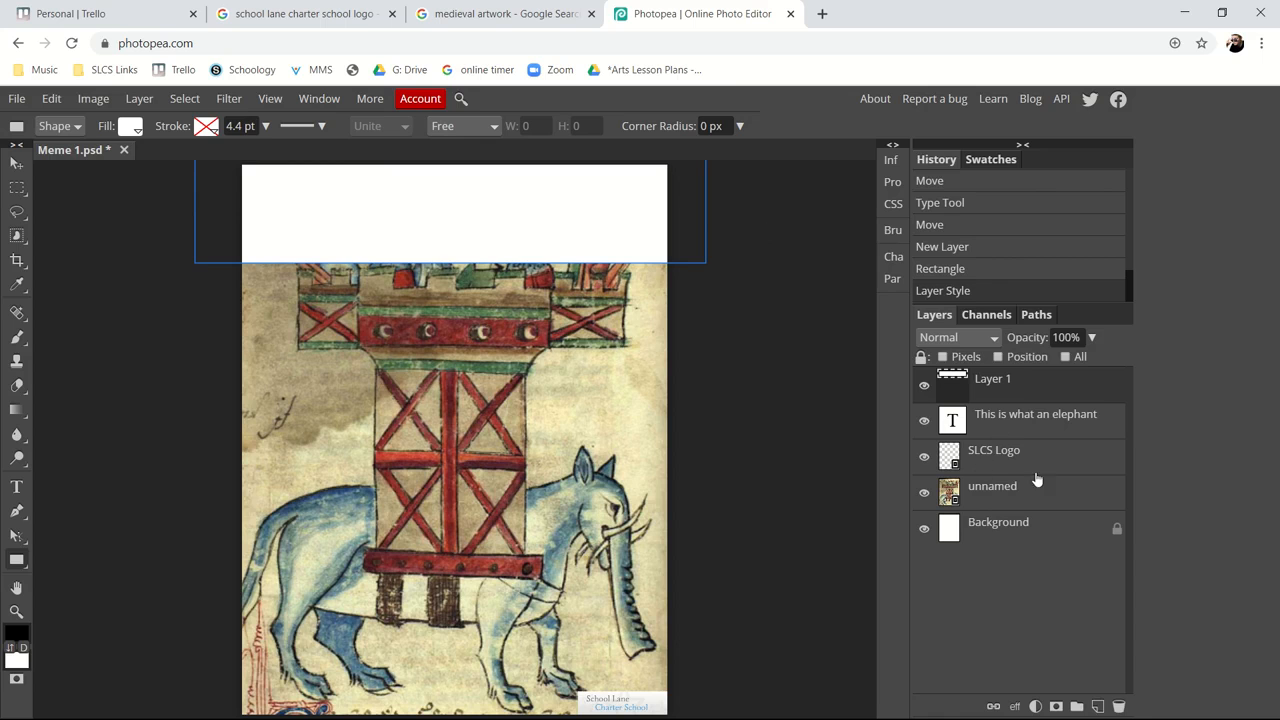
# - Bring the caption layer above the white rectangle layer and center the caption within the white band
pyautogui.click(981, 468)
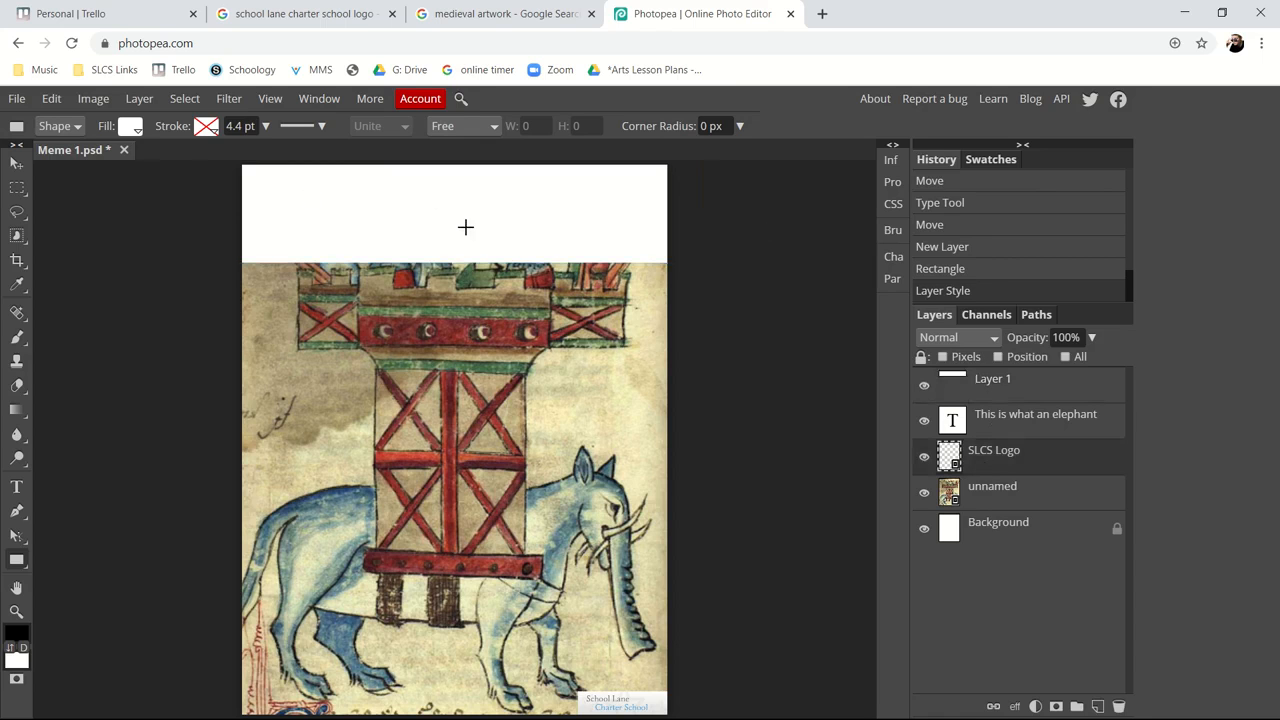
pyautogui.click(1015, 421)
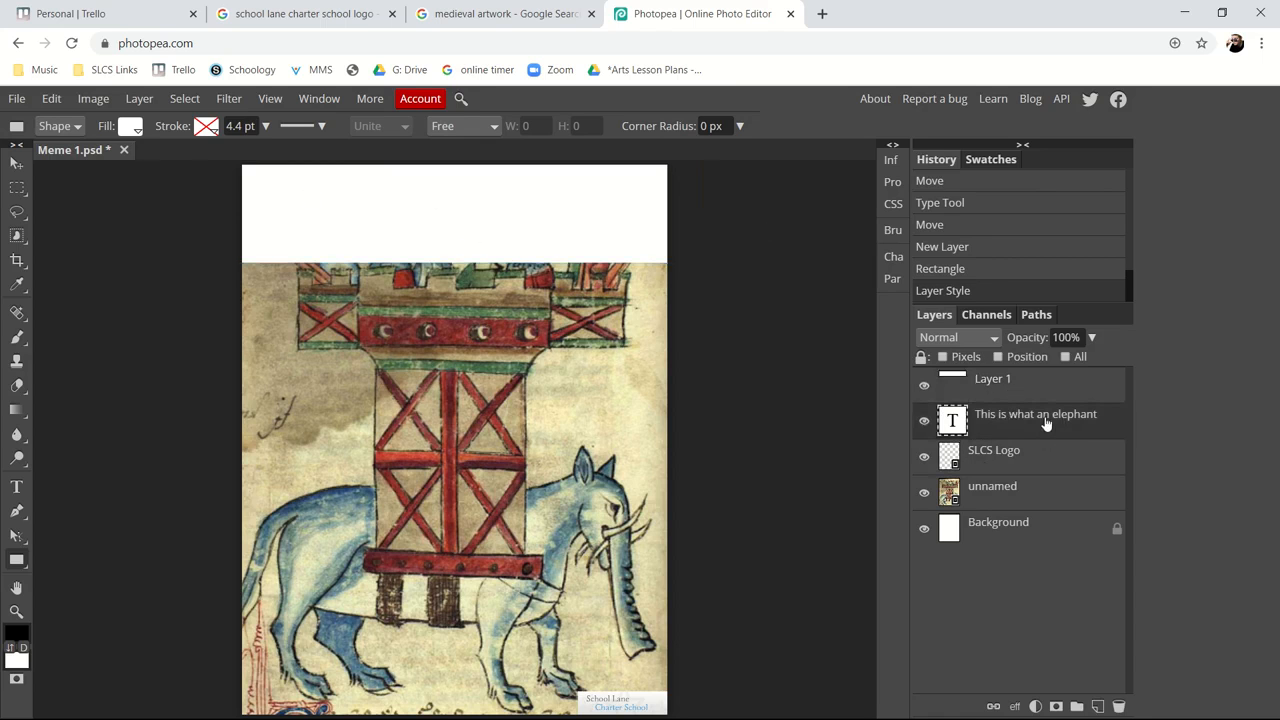
pyautogui.moveTo(1045, 424); pyautogui.dragTo(1005, 368)
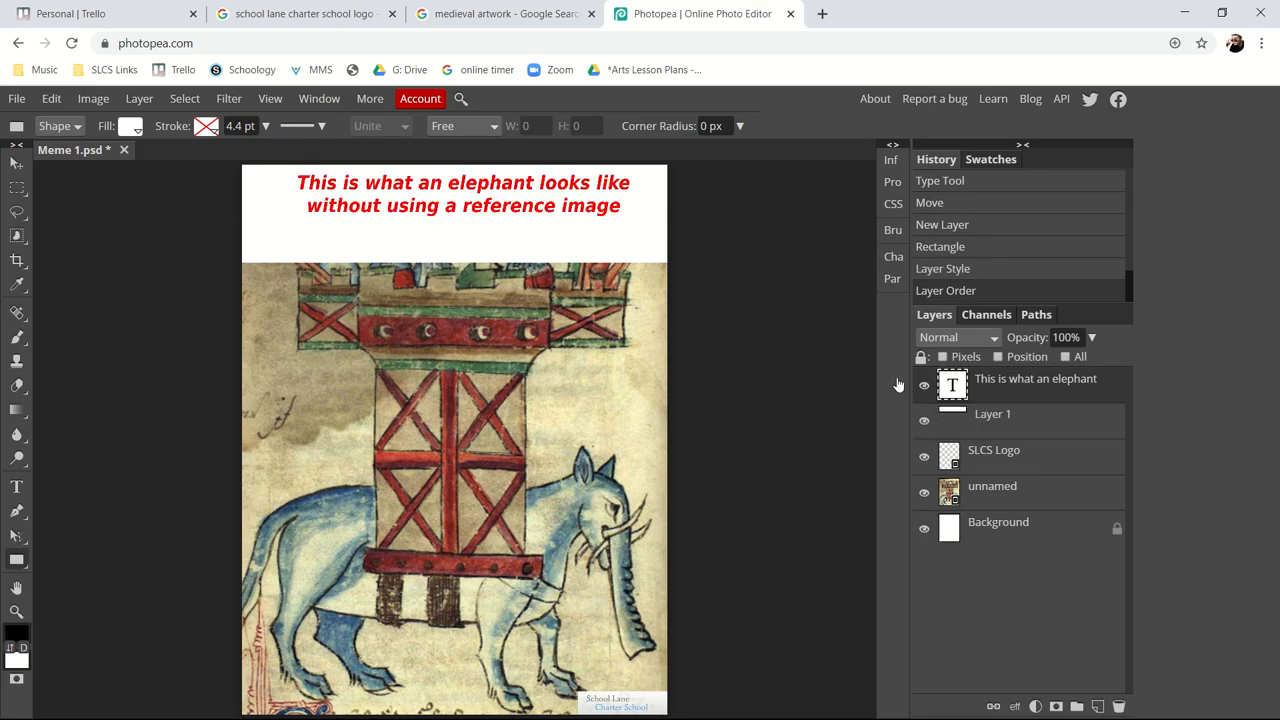
pyautogui.click(16, 162)
pyautogui.moveTo(520, 220); pyautogui.dragTo(511, 234)
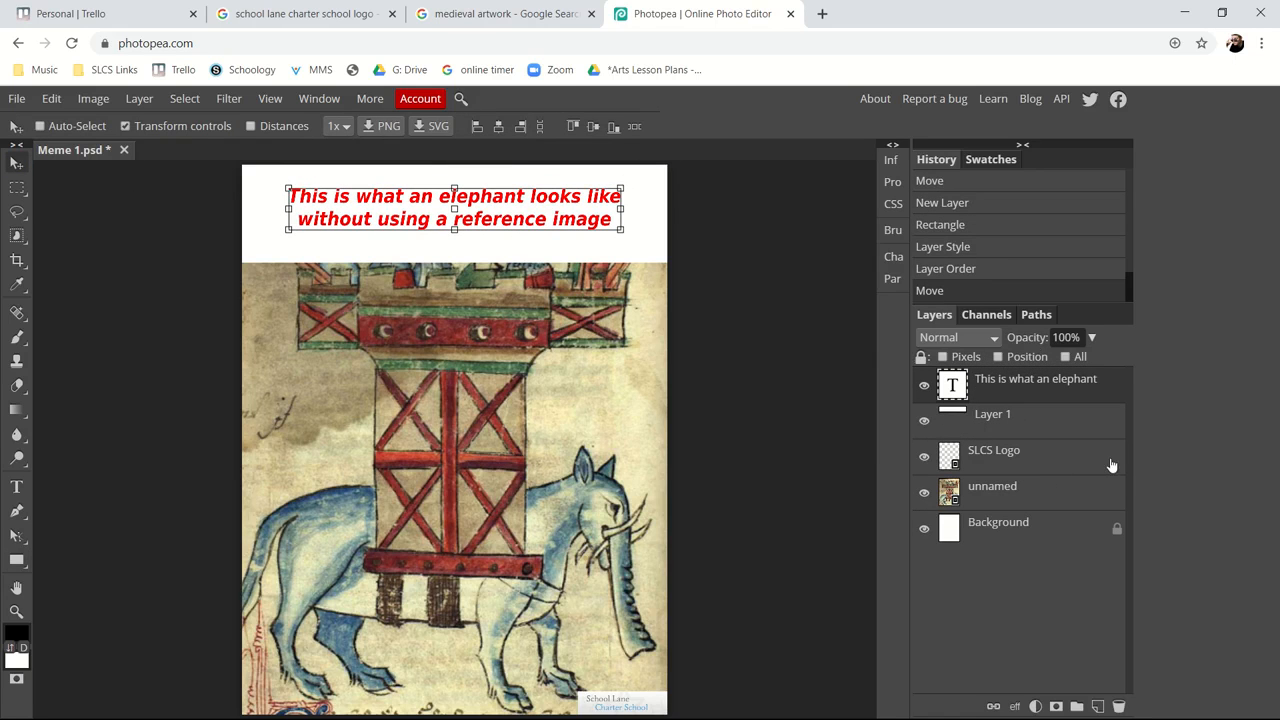
# - Export the finished meme as a JPG, keeping the offered dimensions and quality
pyautogui.click(17, 98)
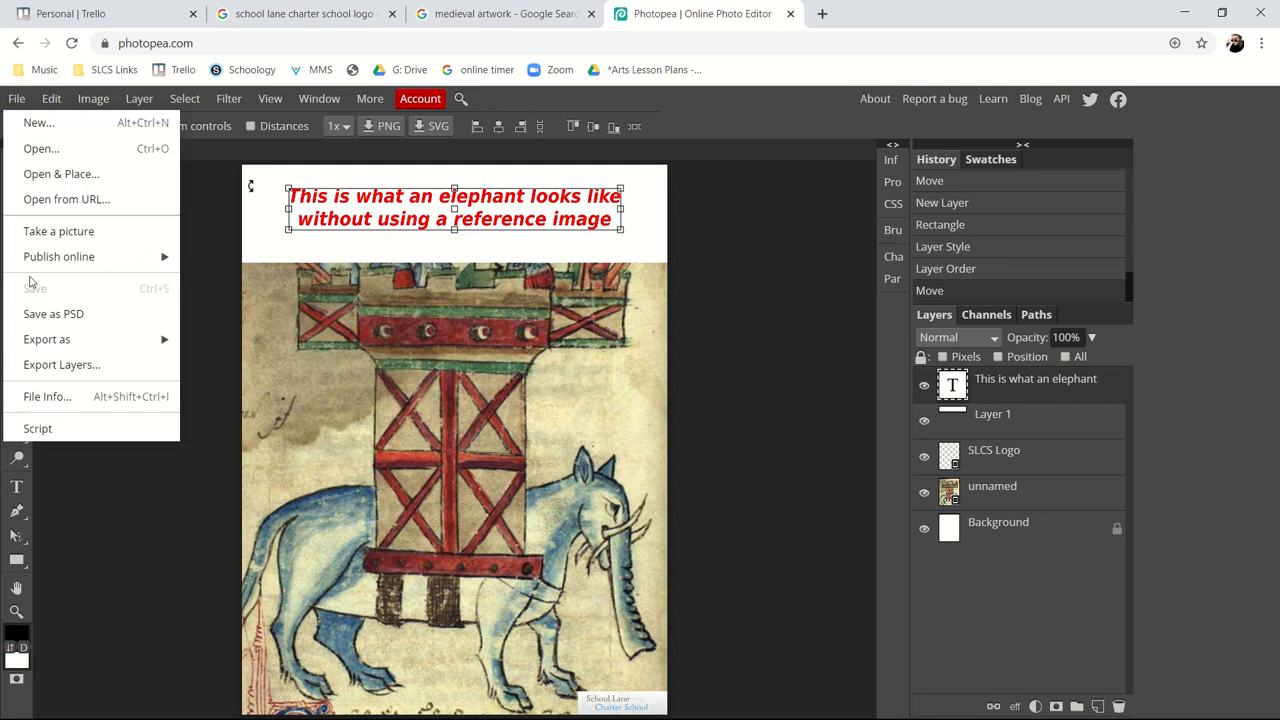
pyautogui.moveTo(116, 342)
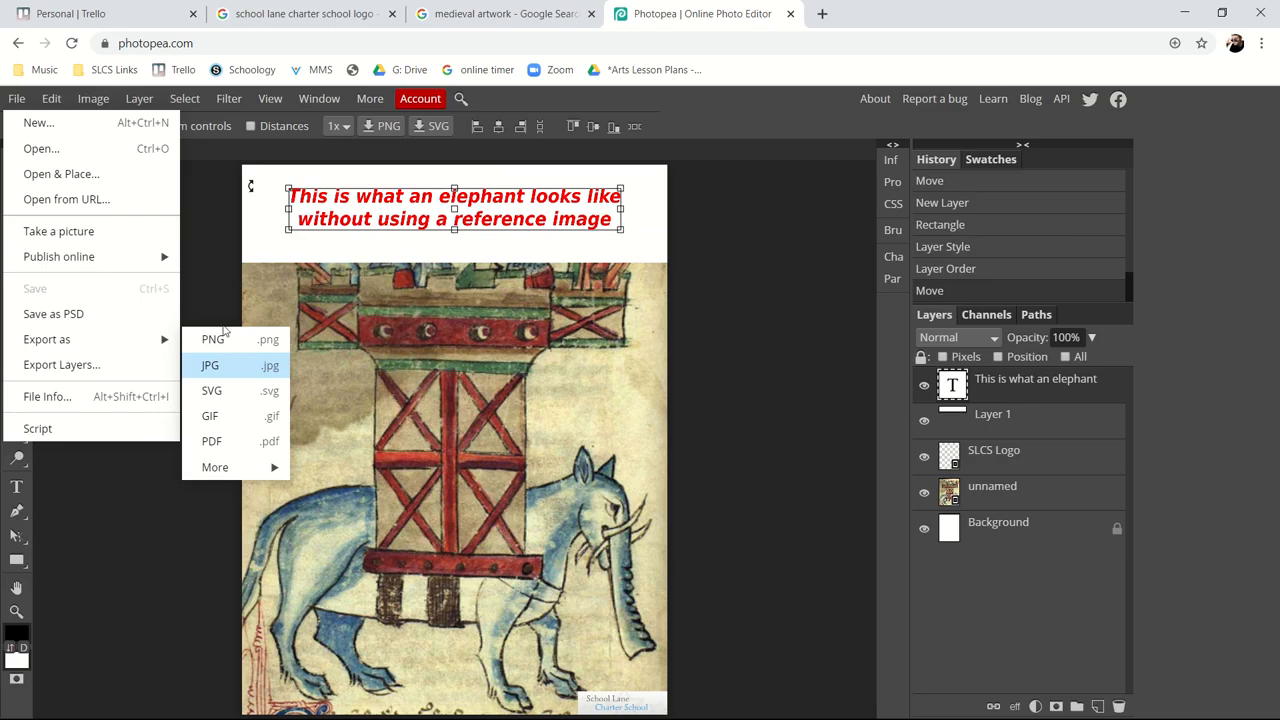
pyautogui.click(238, 368)
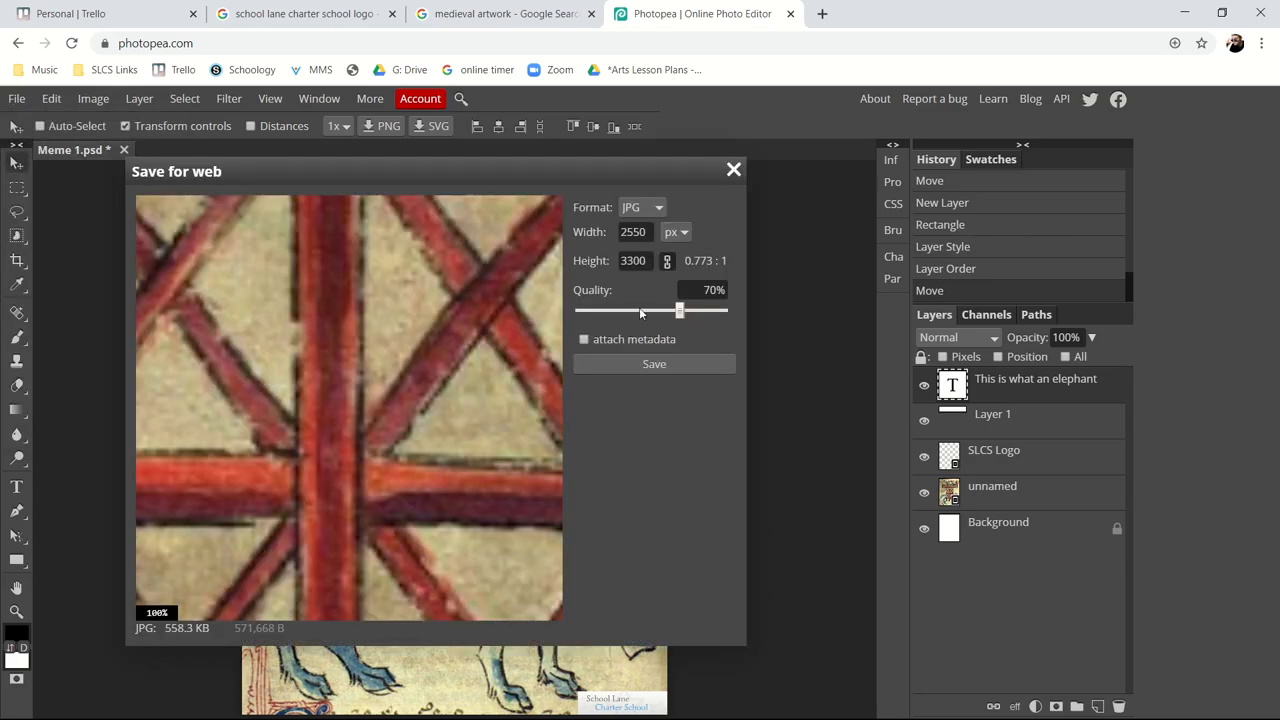
pyautogui.click(653, 364)
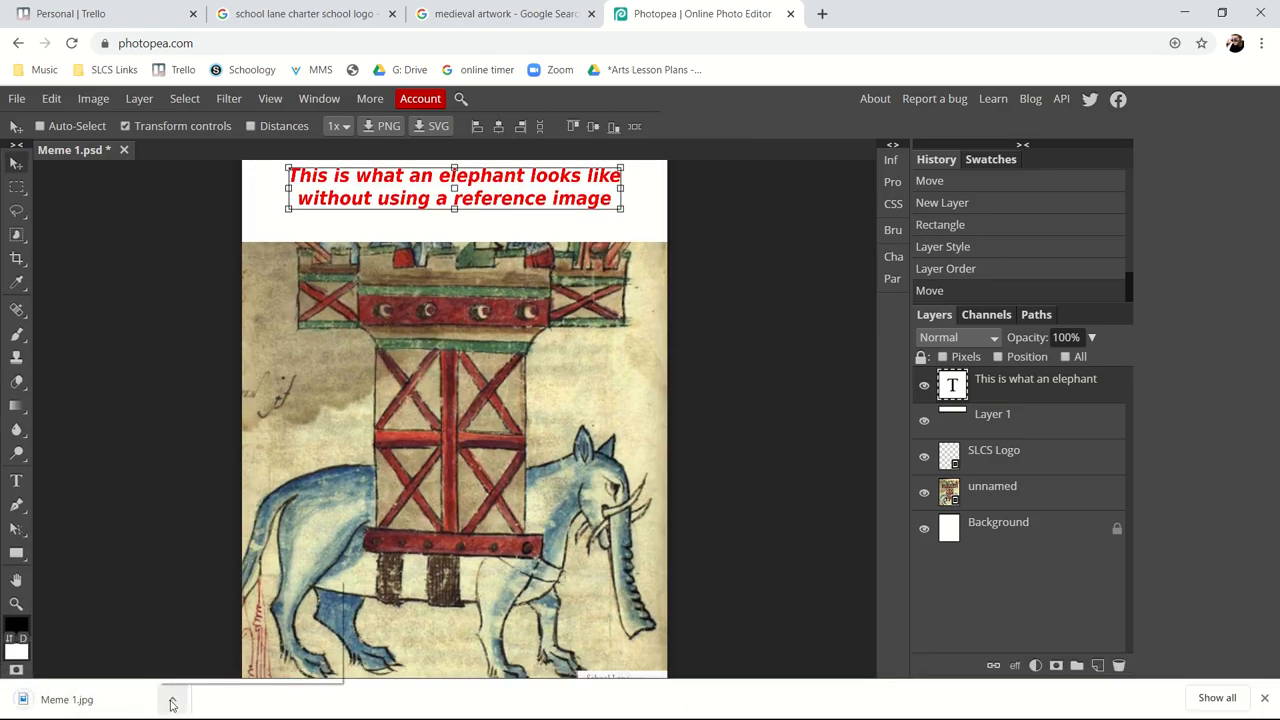
# - Show the exported Meme 1.jpg in its Downloads folder and arrange the folder and browser windows so both are accessible
pyautogui.click(172, 699)
pyautogui.click(218, 642)
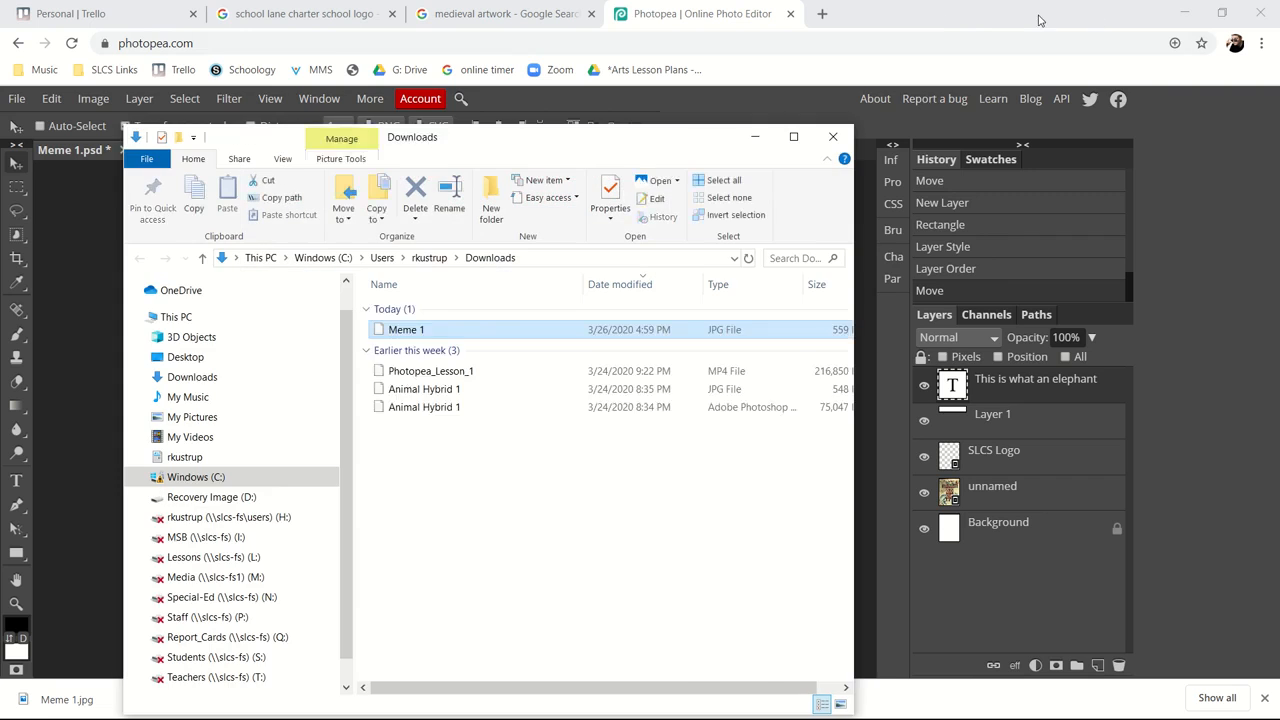
pyautogui.moveTo(1040, 17); pyautogui.dragTo(1019, 32)
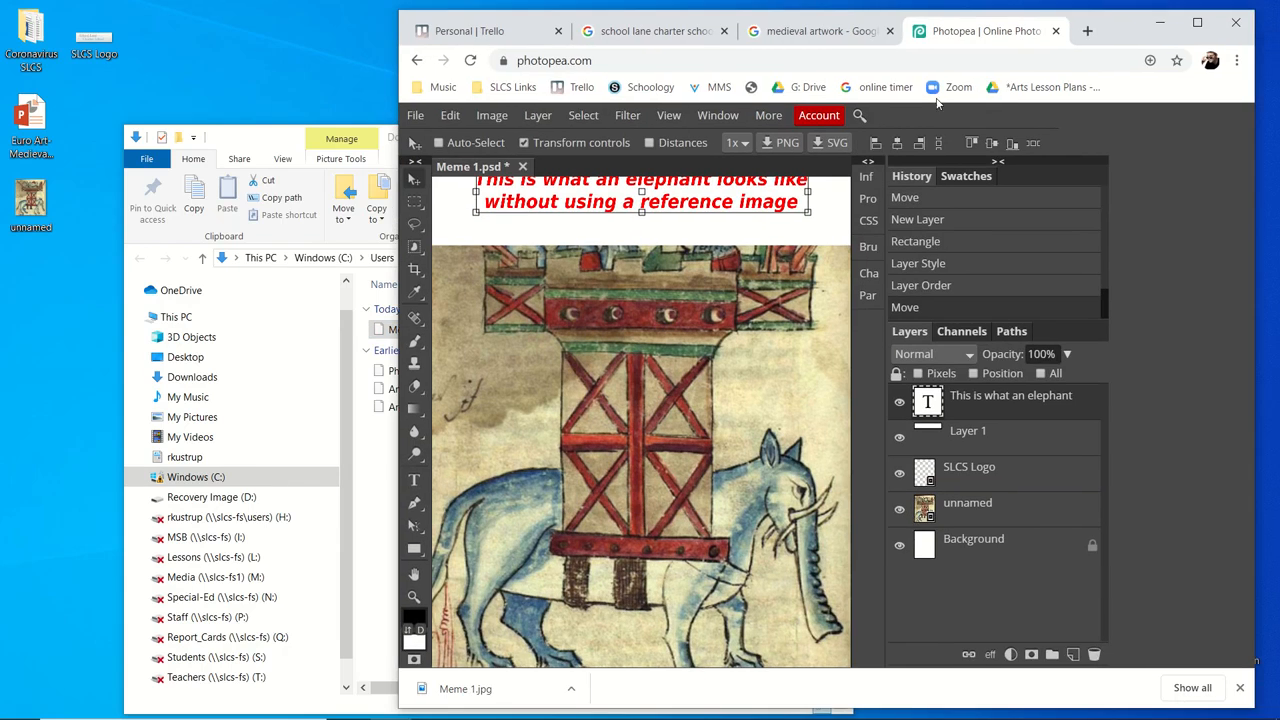
pyautogui.moveTo(248, 143); pyautogui.dragTo(148, 73)
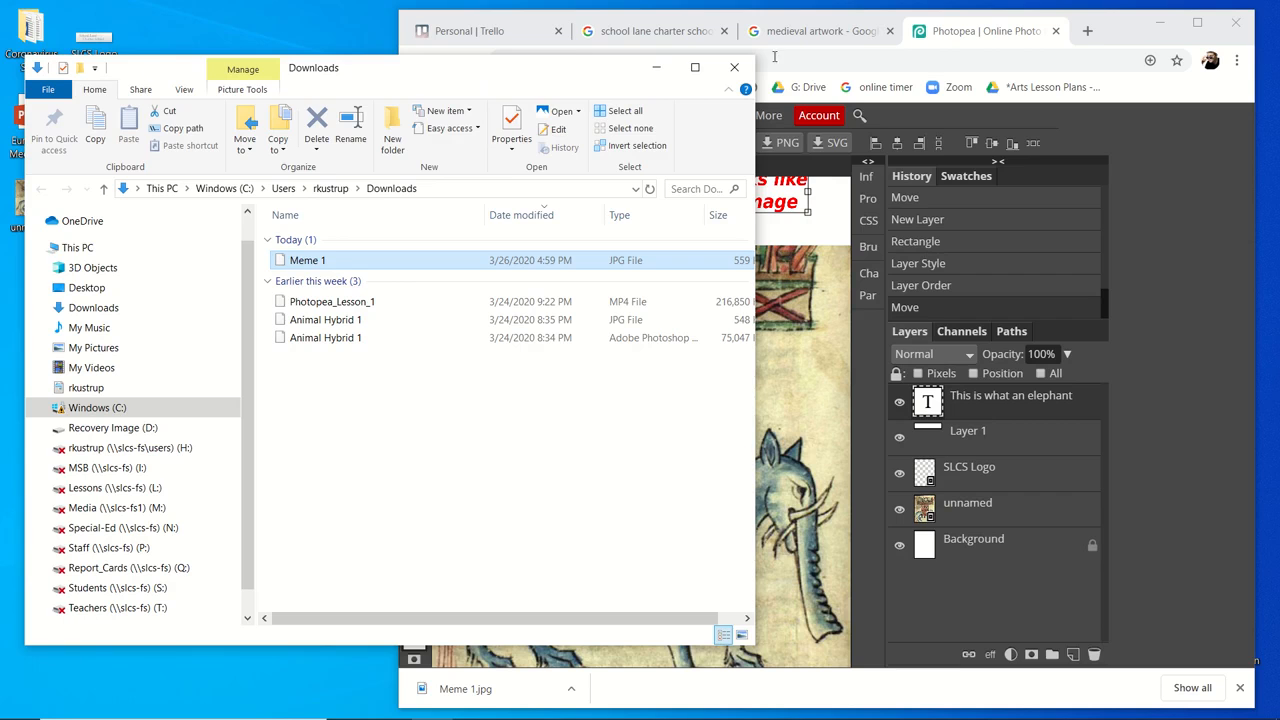
# - Open schoology.com in a new browser tab and log in to reach the Schoology home page
pyautogui.click(1087, 31)
pyautogui.write('sch')
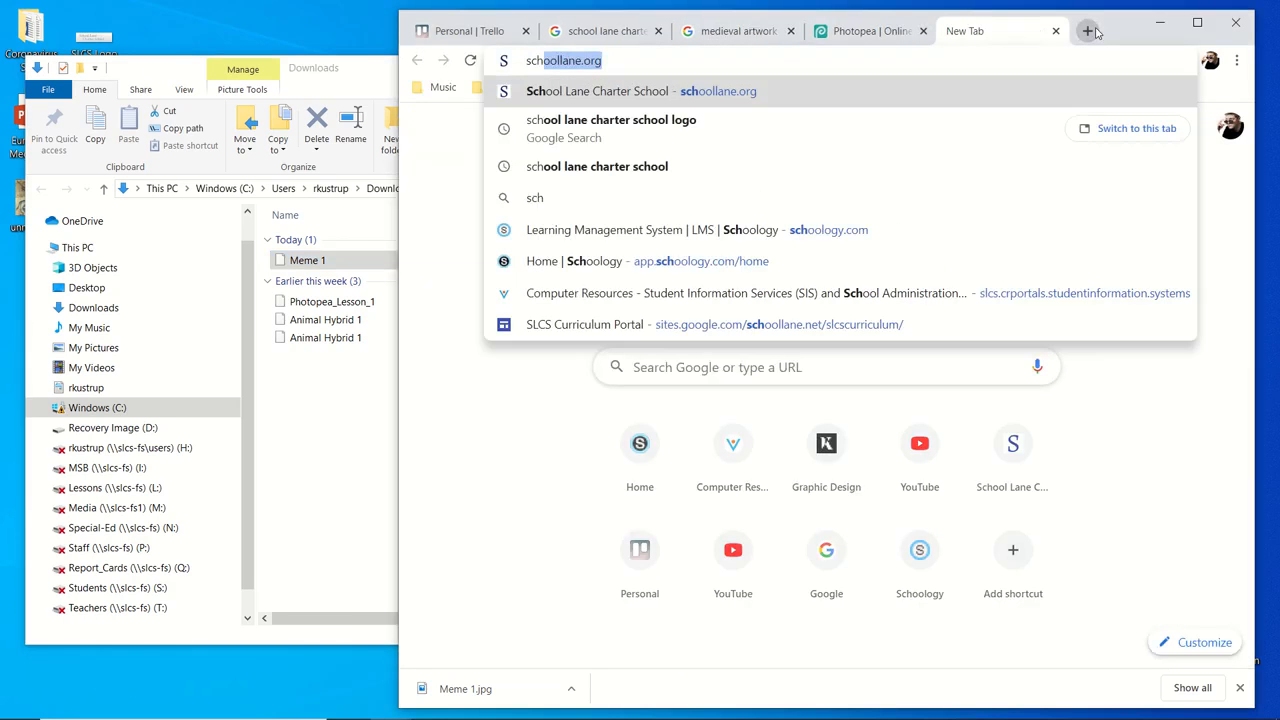
pyautogui.write('oology.com')
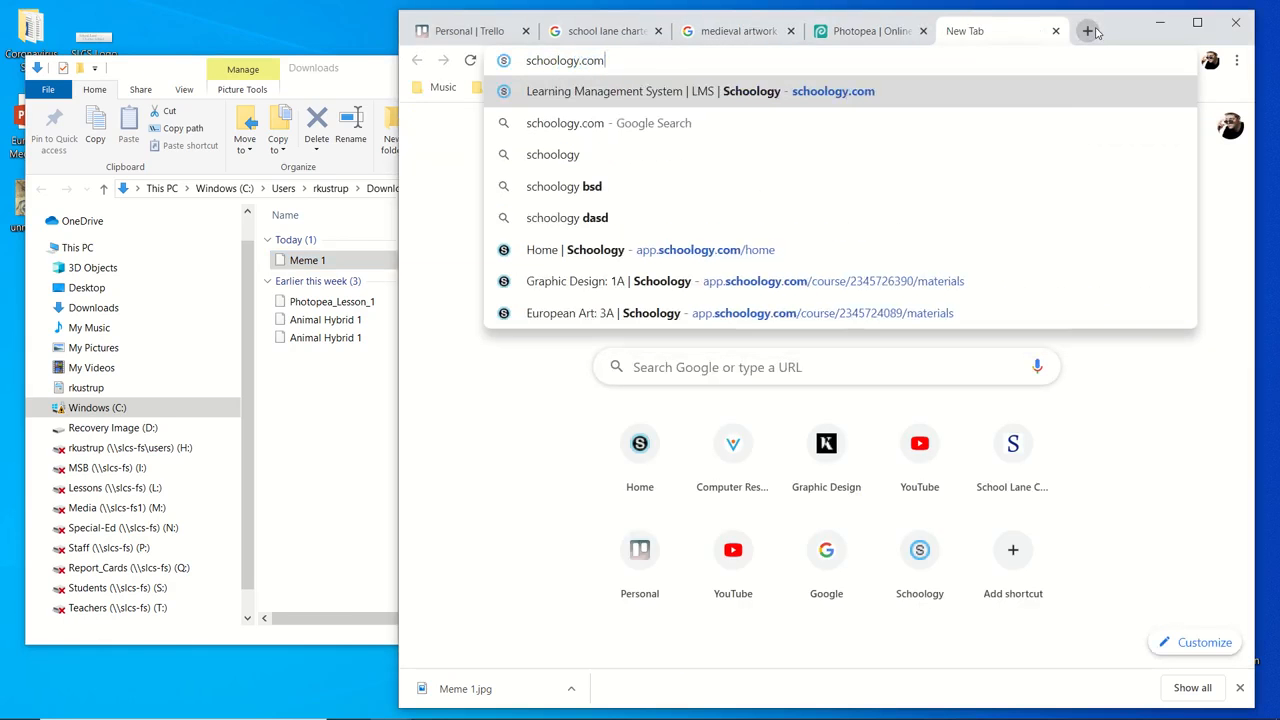
pyautogui.press('Return')
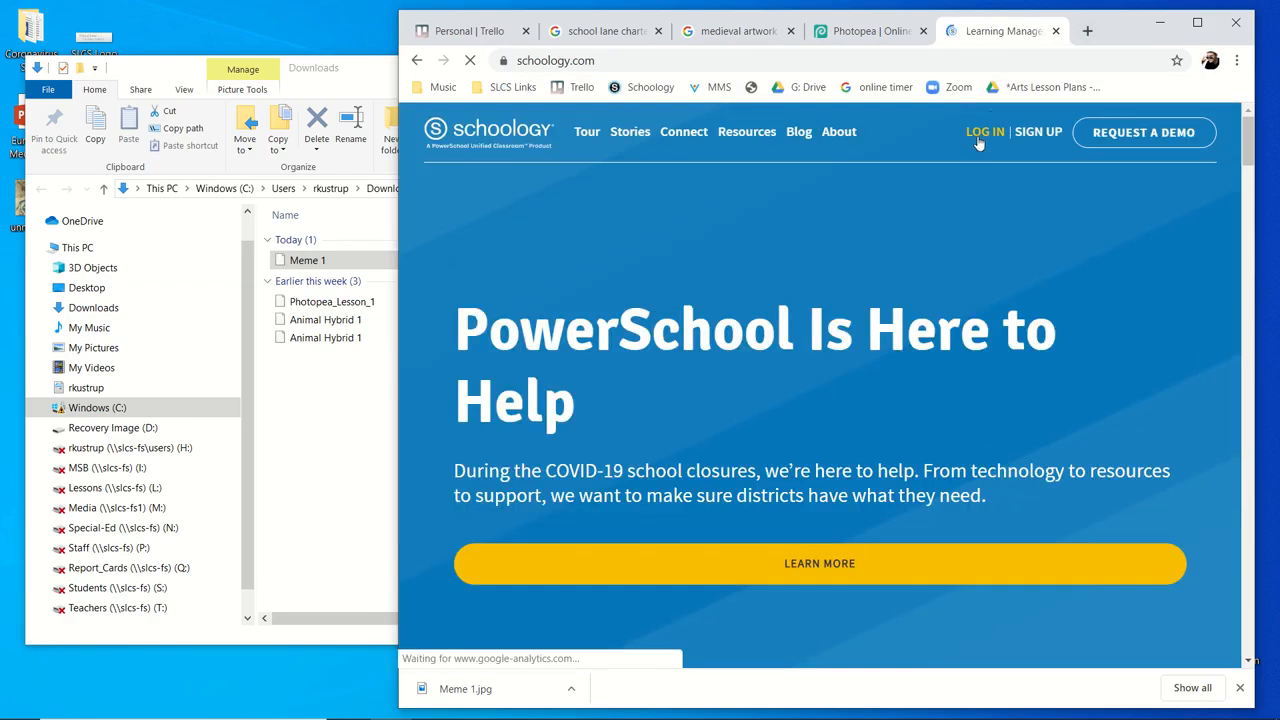
pyautogui.click(975, 133)
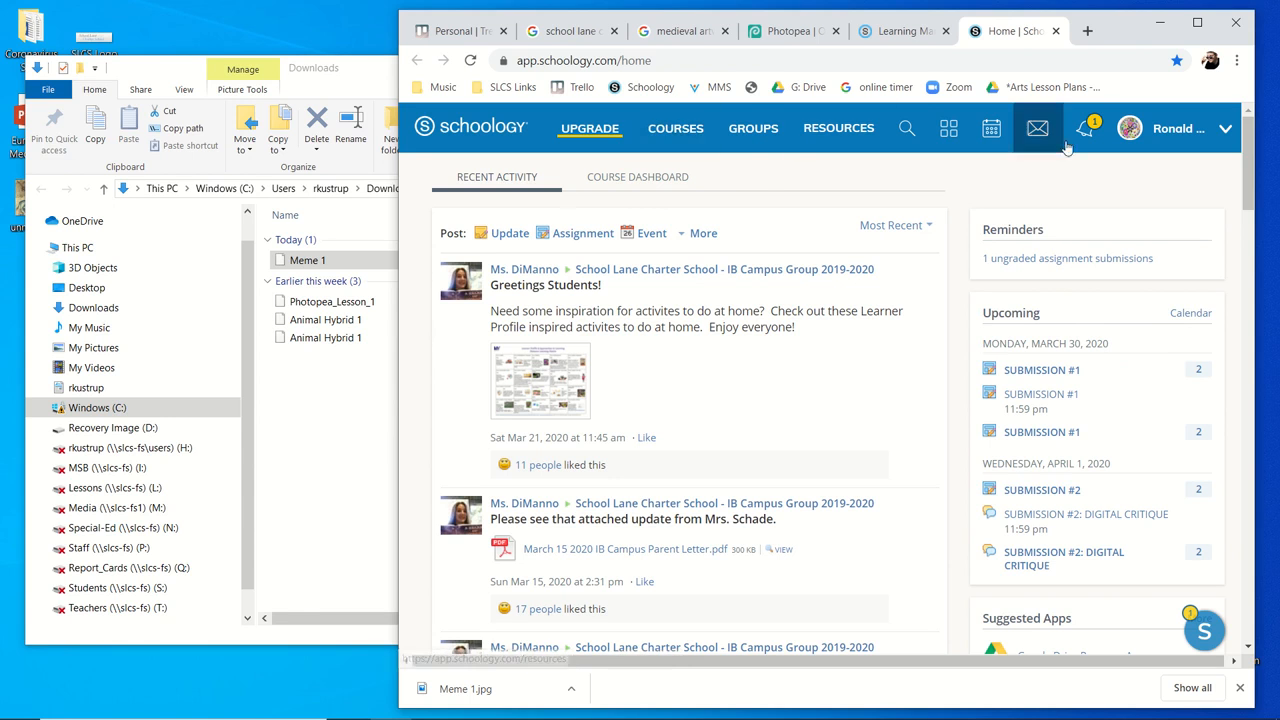
pyautogui.click(321, 435)
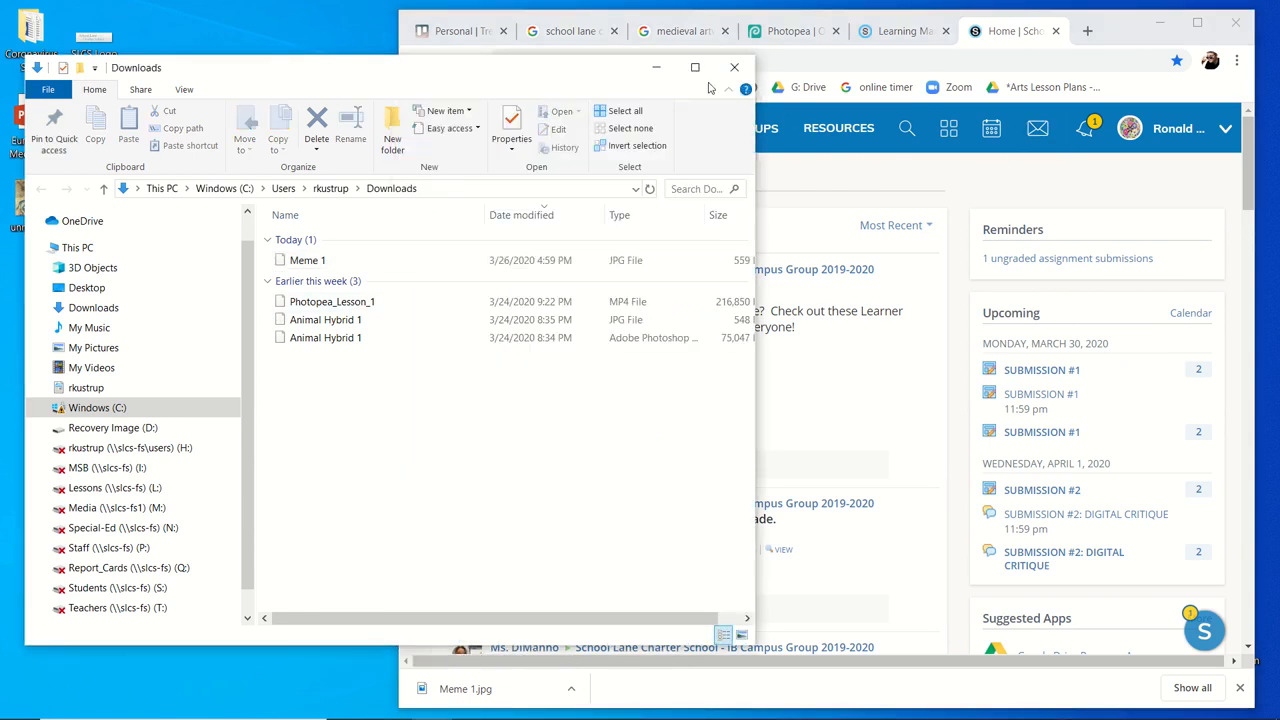
pyautogui.click(1128, 14)
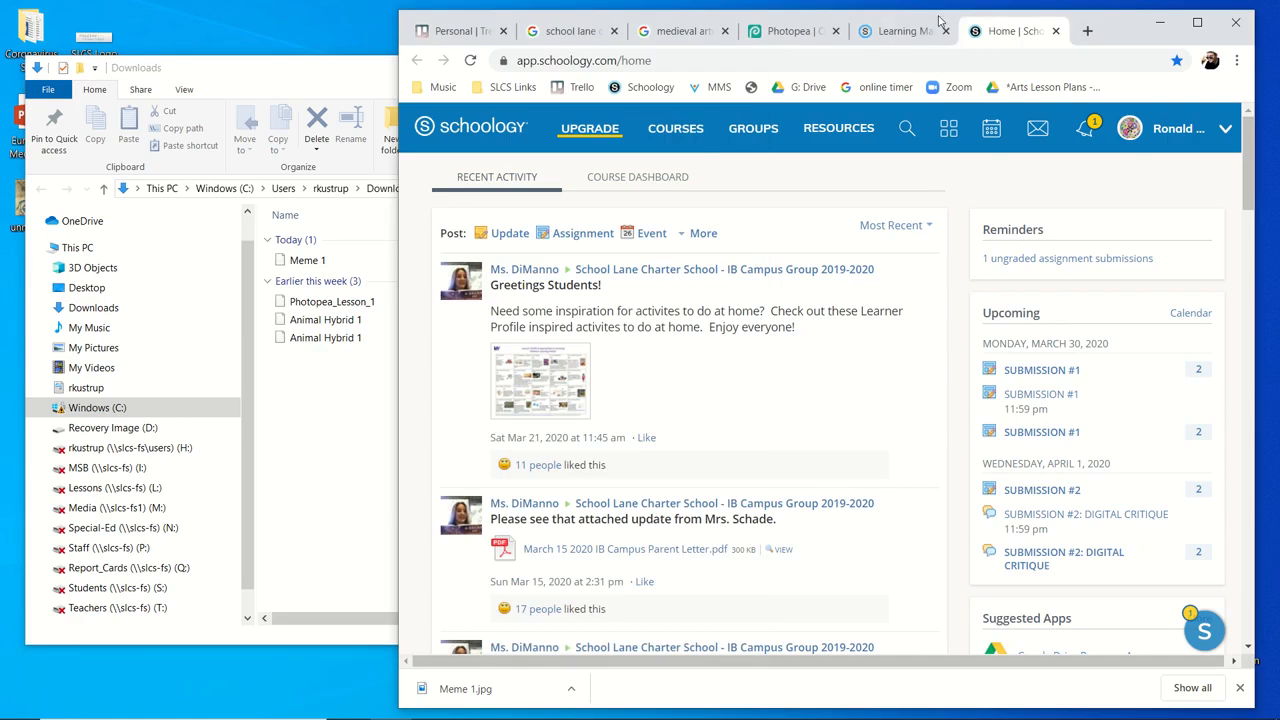
pyautogui.click(900, 31)
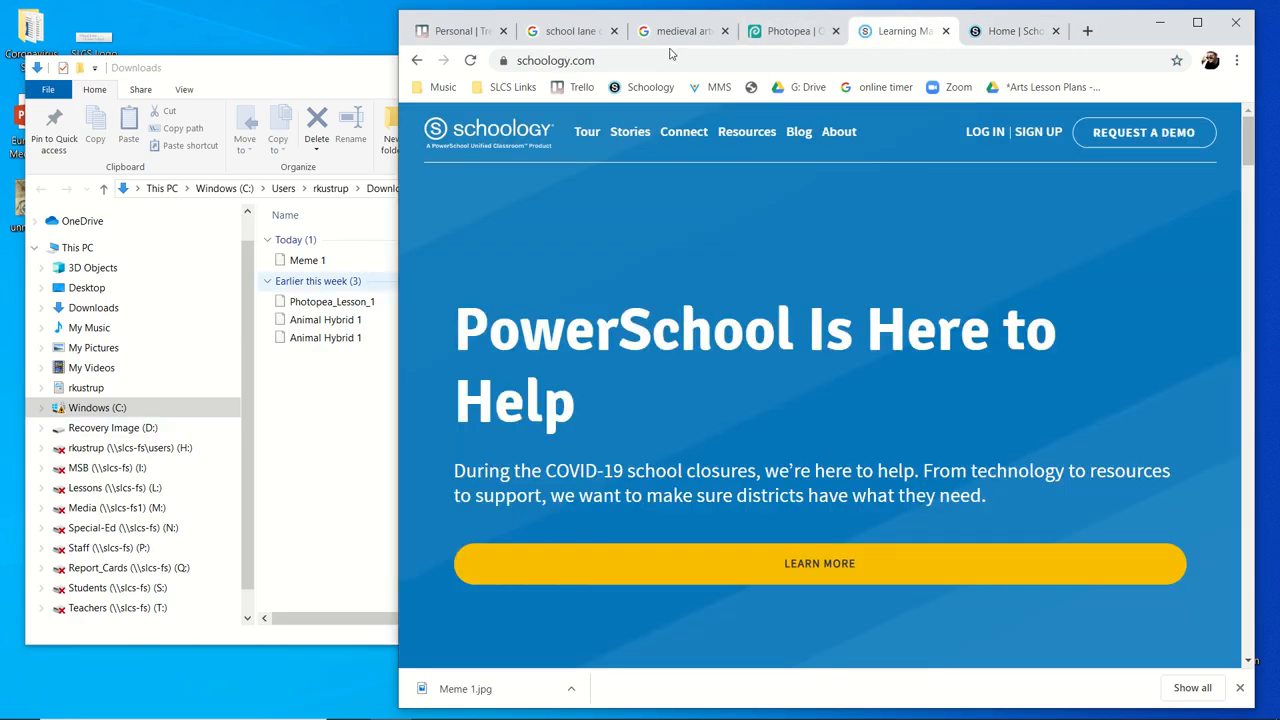